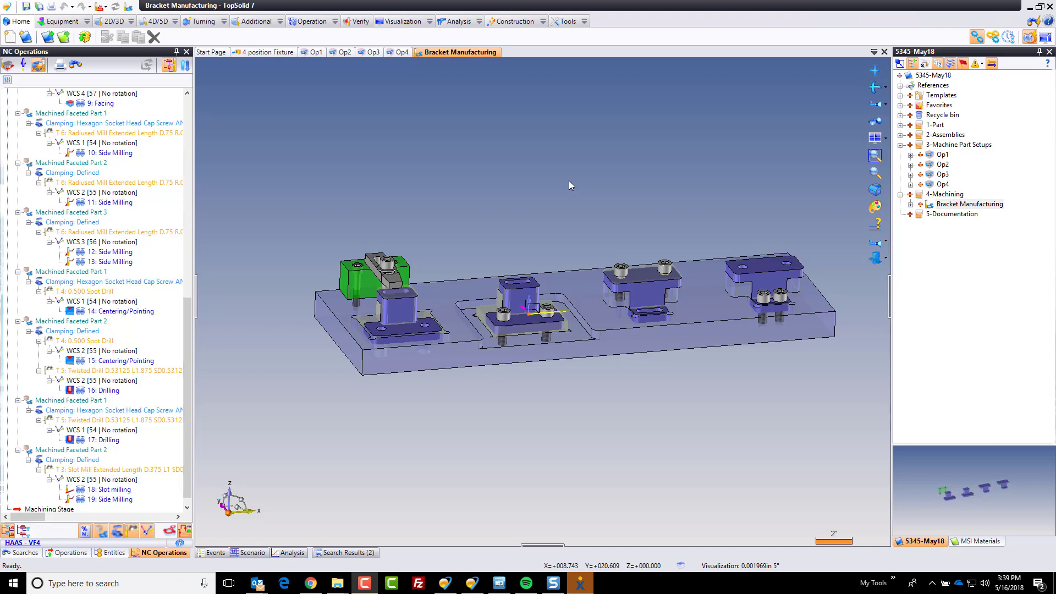
Step: Load the HAAS VF4 machine around the four-position fixture and zoom out to see it
click(874, 257)
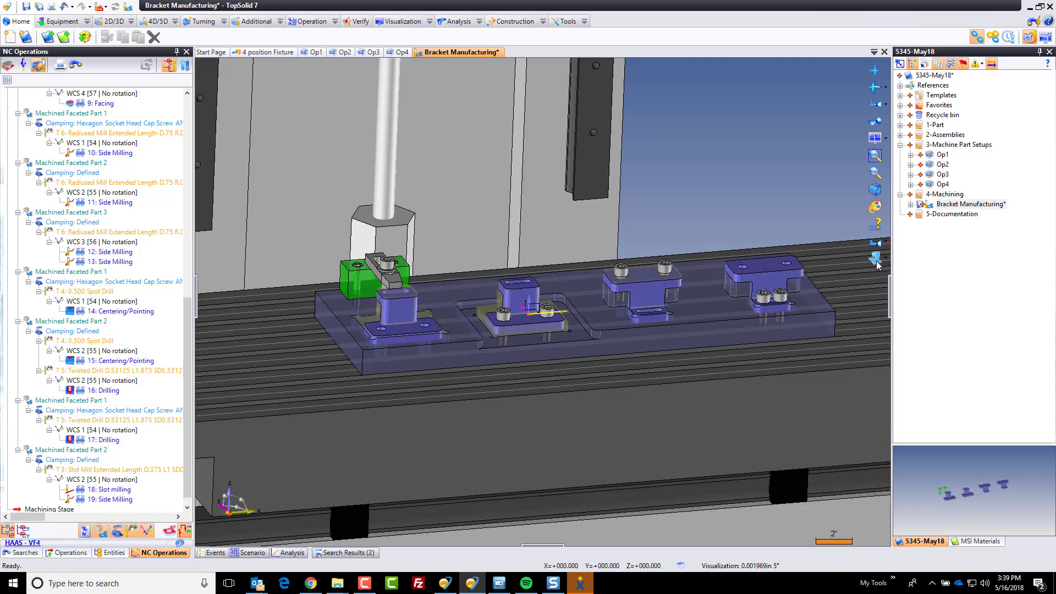
scroll(664, 275, down, 5)
scroll(664, 275, down, 2)
scroll(664, 275, up, 5)
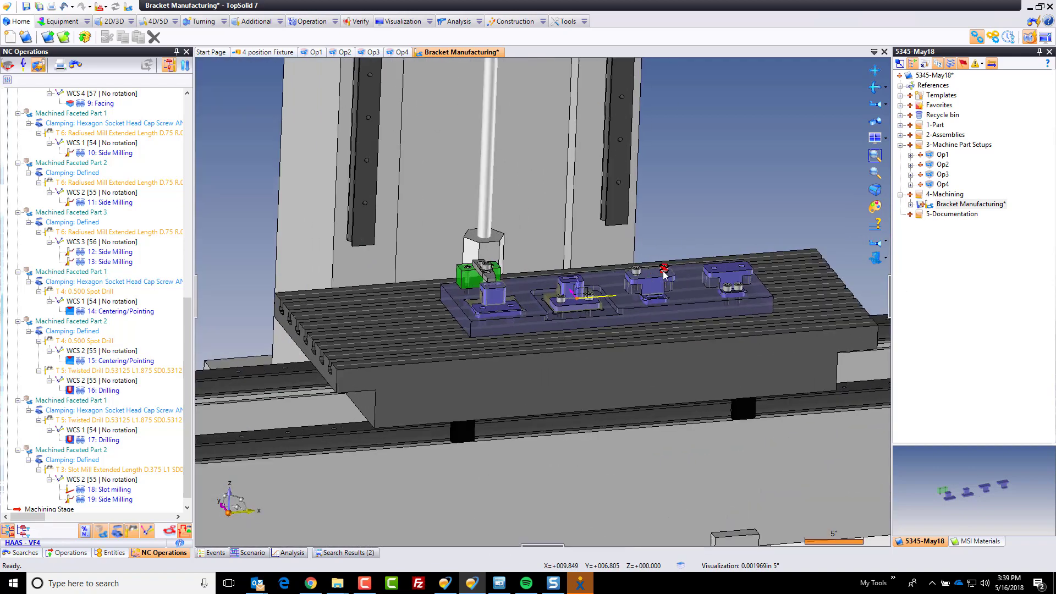
Step: Select all machining operations and play them in machine simulation mode
click(96, 203)
key(ctrl+a)
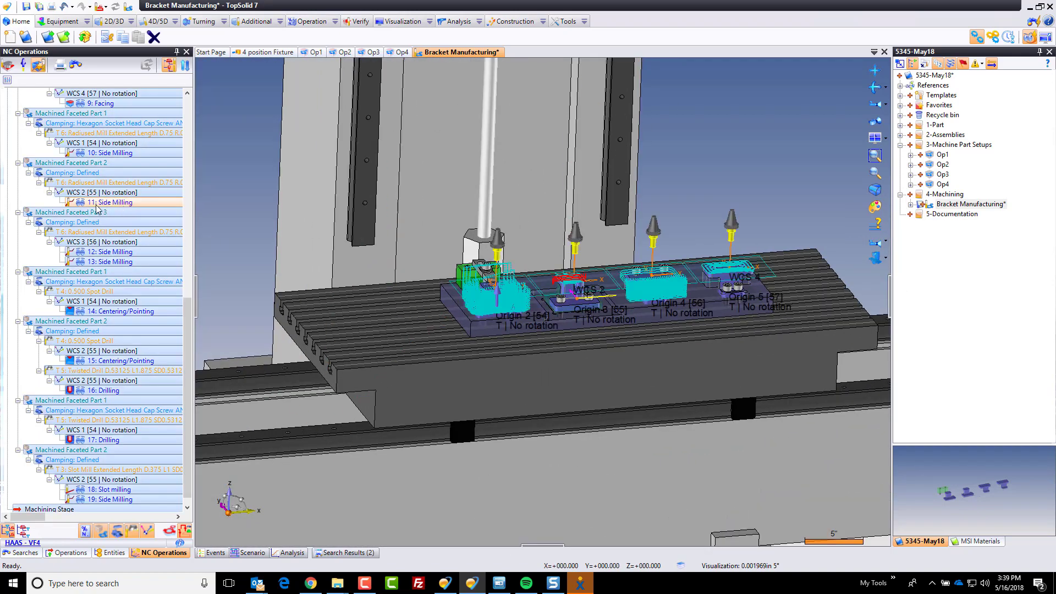
key(F9)
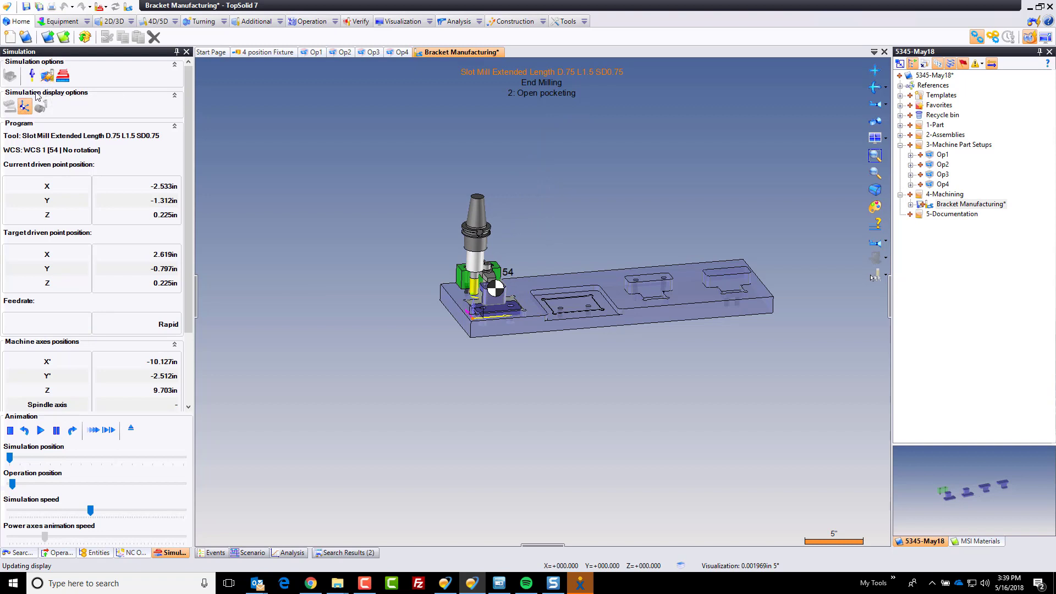
click(32, 75)
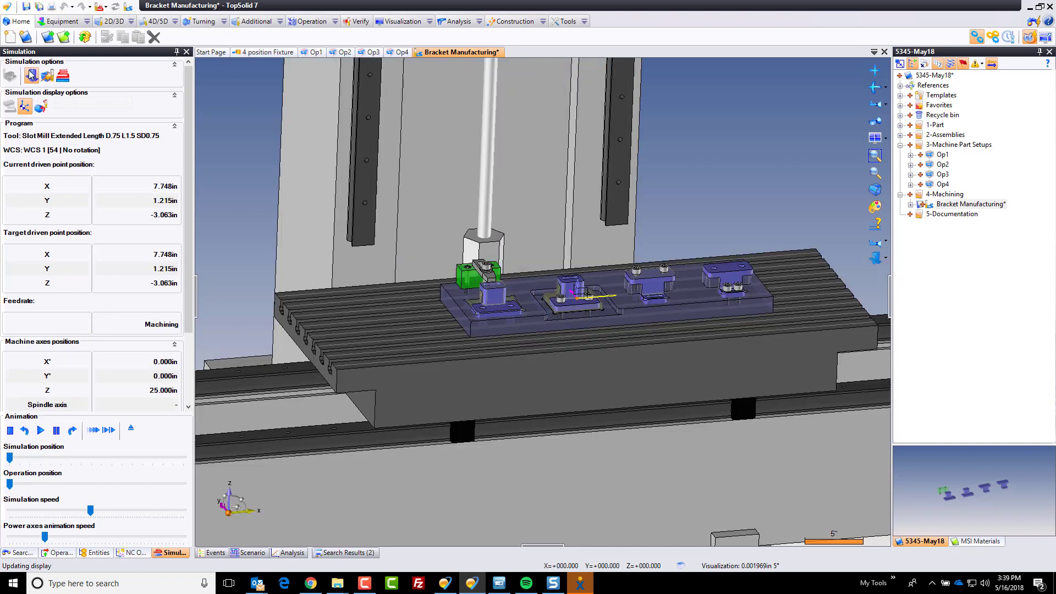
click(40, 430)
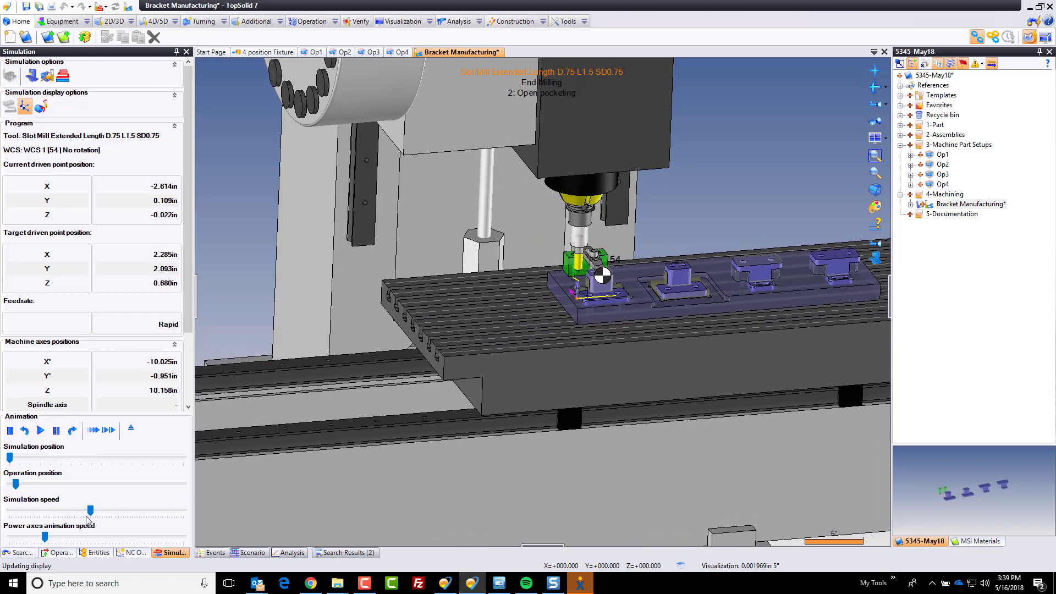
Step: Exit the machine simulation and select the 2: Open pocketing operation
click(131, 429)
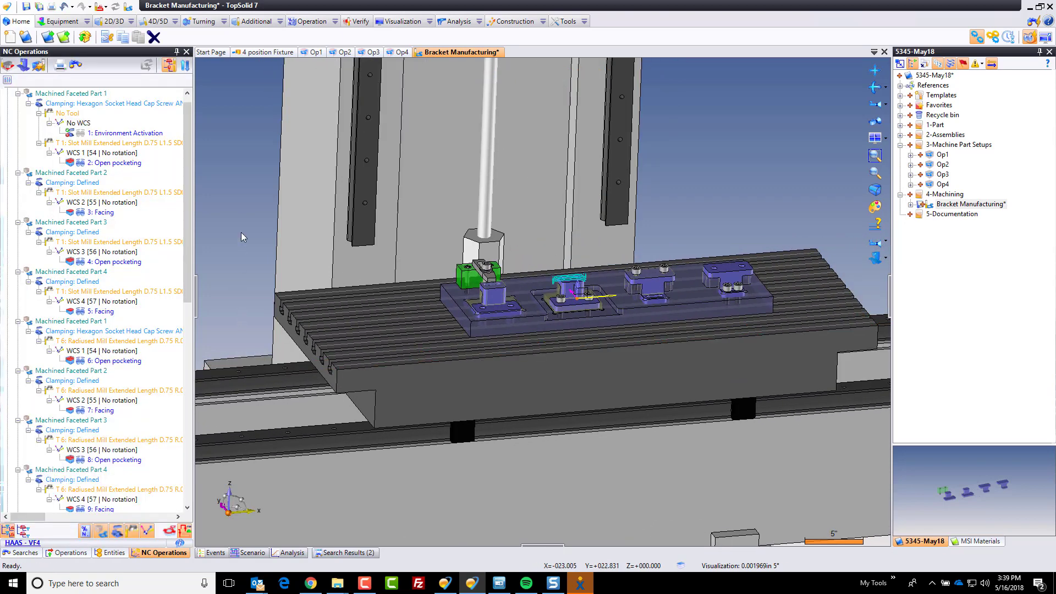
scroll(129, 175, up, 1)
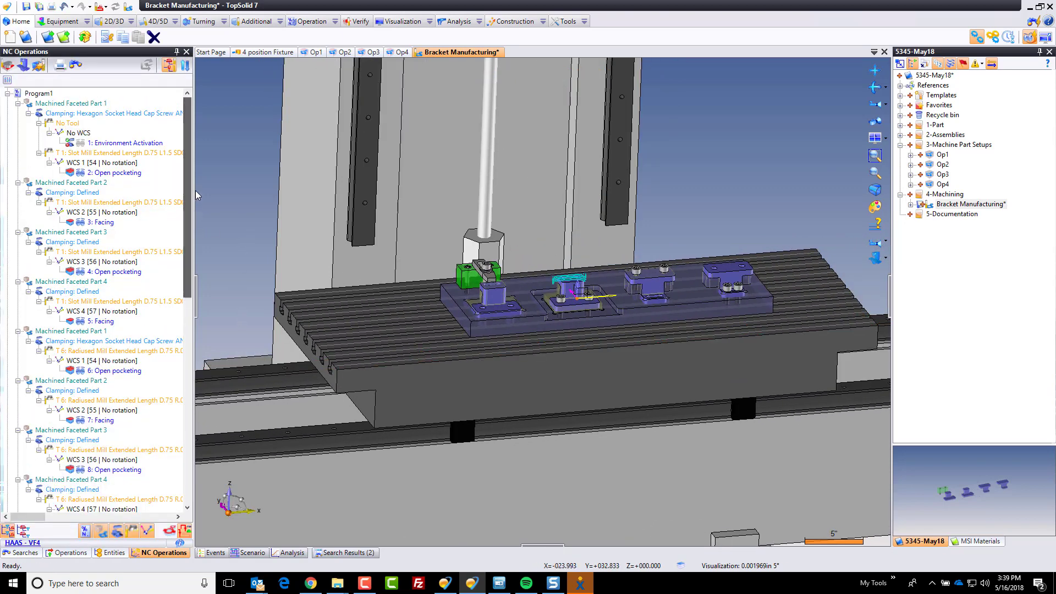
click(129, 173)
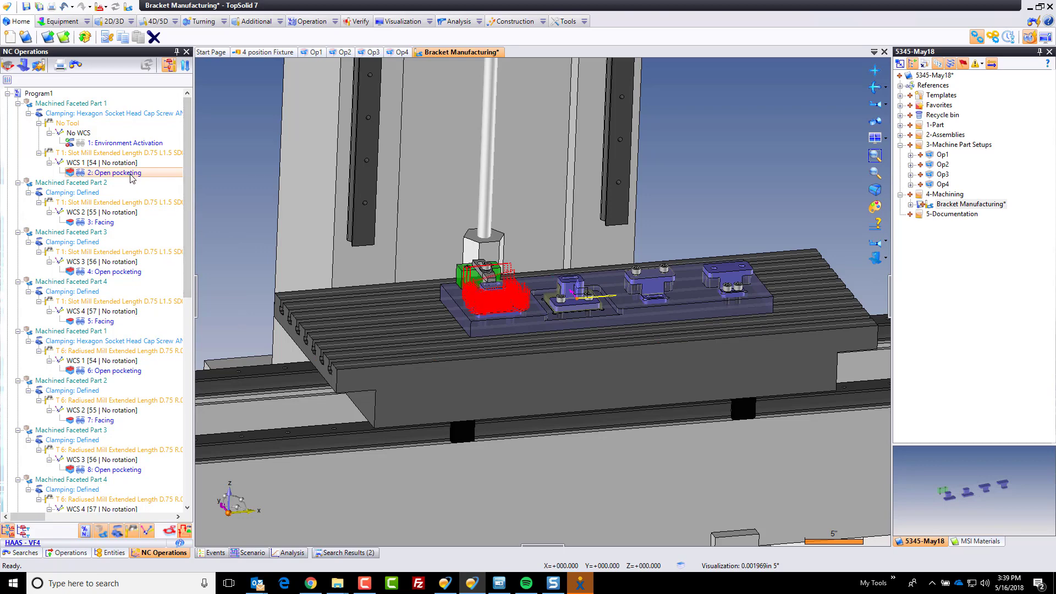
Step: Verify 2: Open pocketing, orbit to check the pocketed cut, then quit verification
click(358, 23)
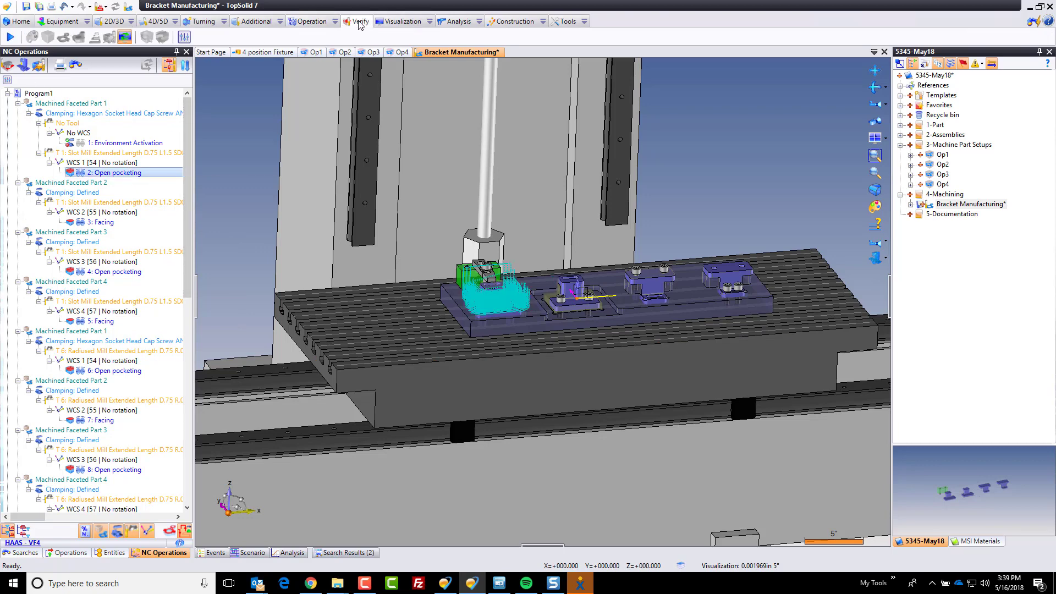
click(9, 37)
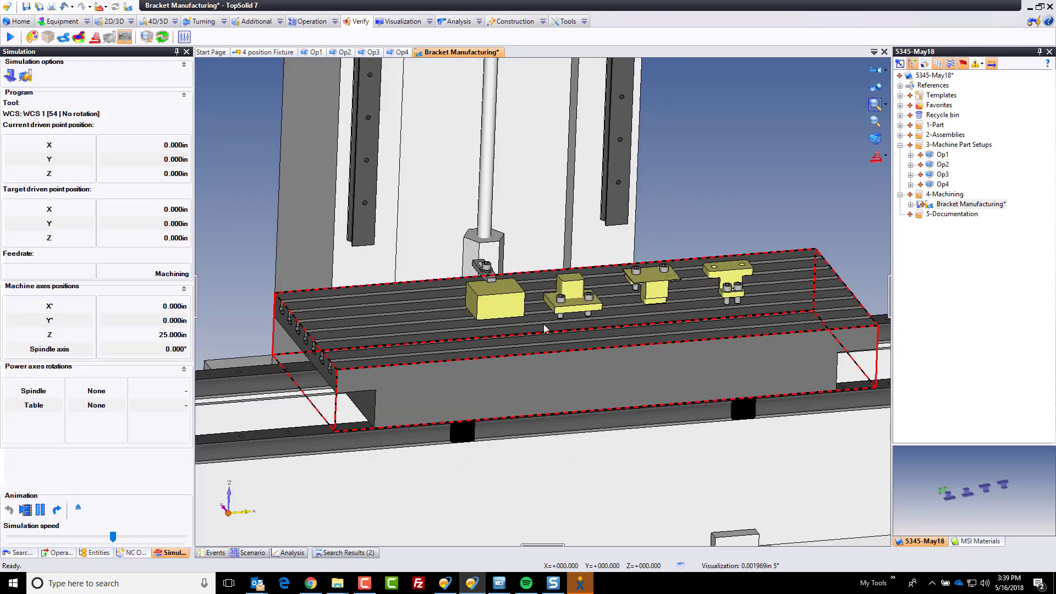
mouse_move(543, 324)
middle_down()
mouse_move(549, 289)
mouse_move(536, 322)
middle_up()
click(78, 511)
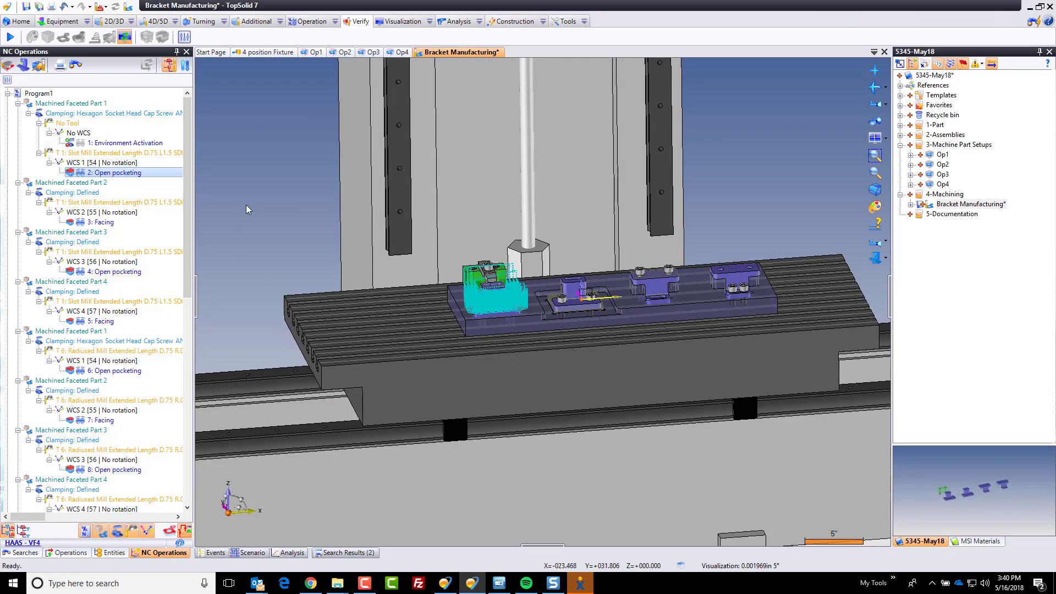
Step: In the Entities tree, expand Mechanism > Groups, Group 17 and Table
click(113, 553)
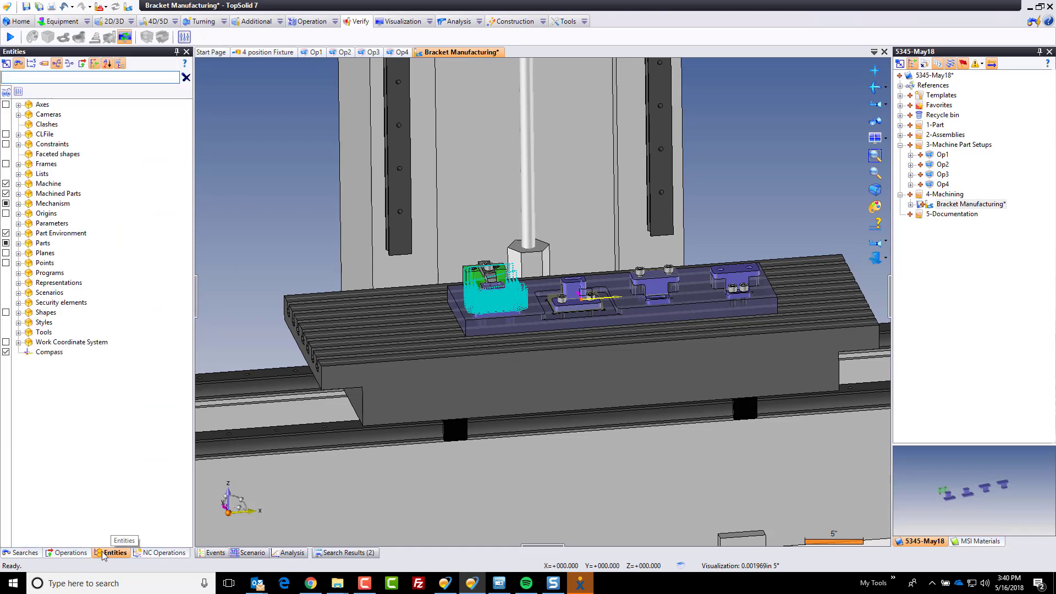
click(18, 203)
click(29, 224)
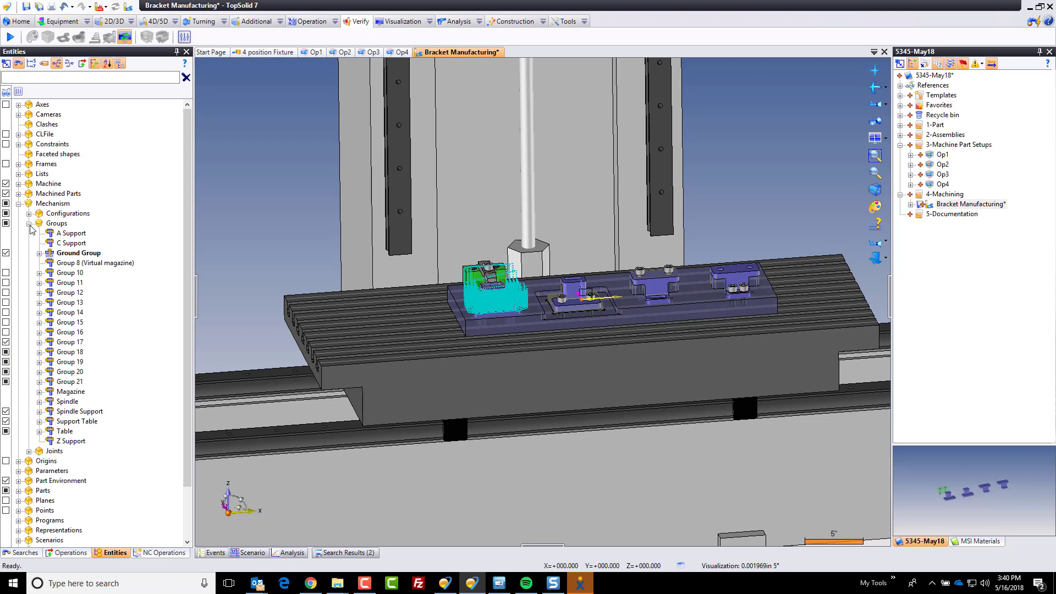
click(69, 274)
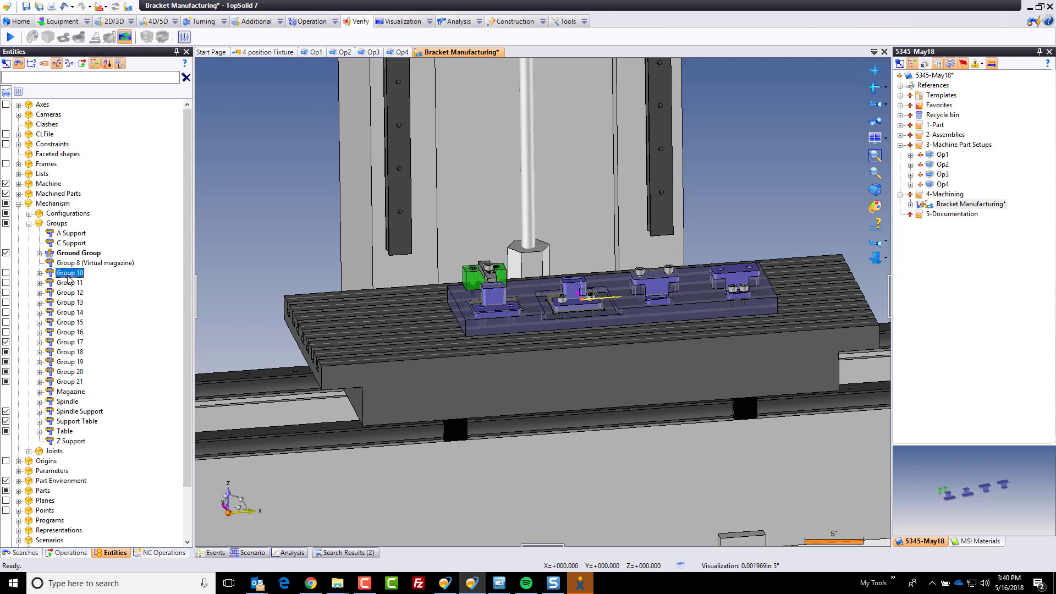
key(Down)
key(Down)
key(Down)
key(Down)
key(Down)
key(Down)
key(Down)
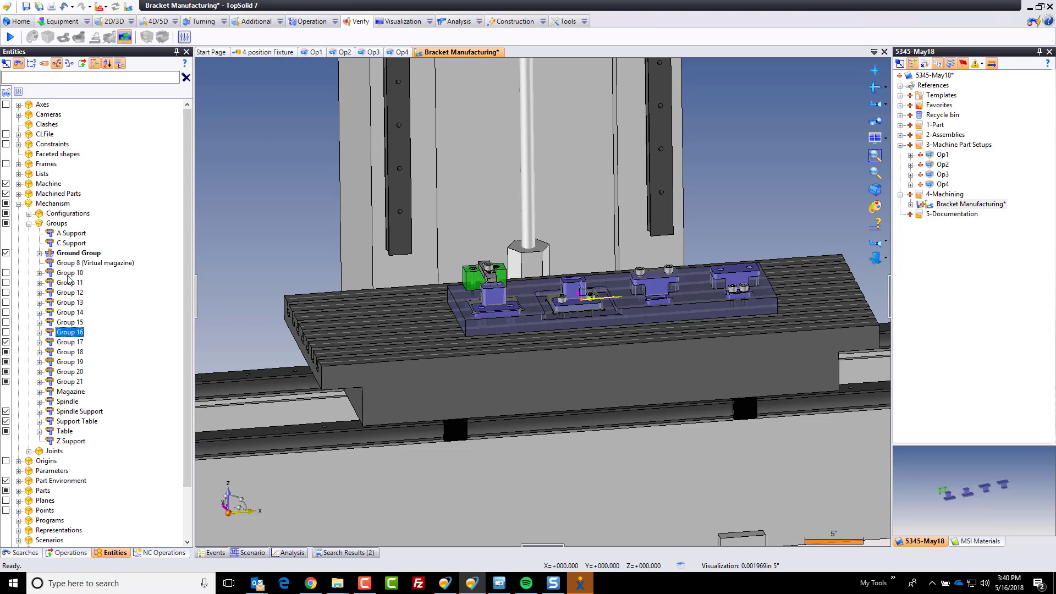
click(39, 343)
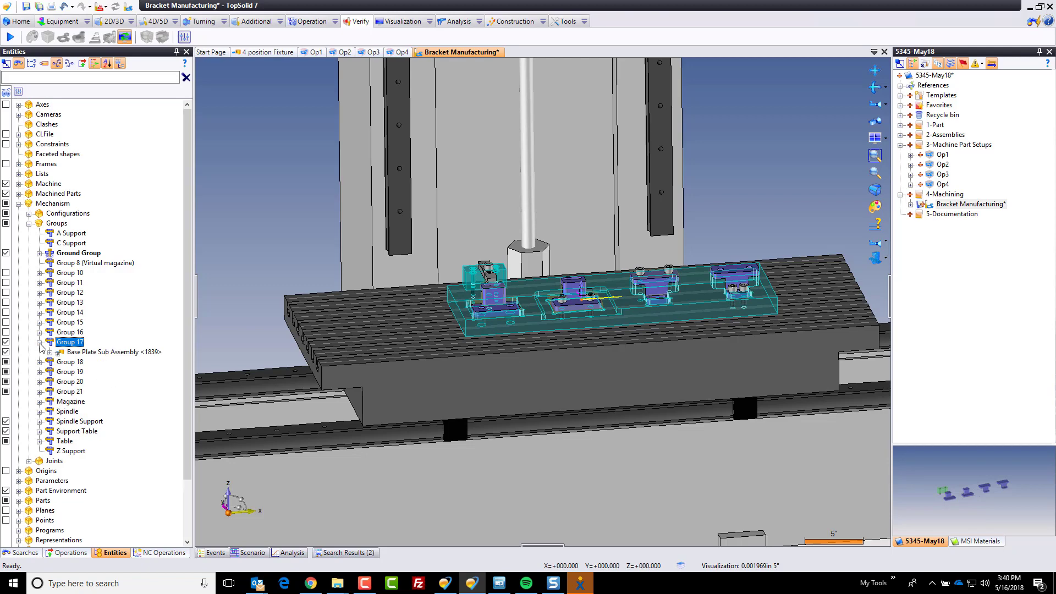
click(39, 442)
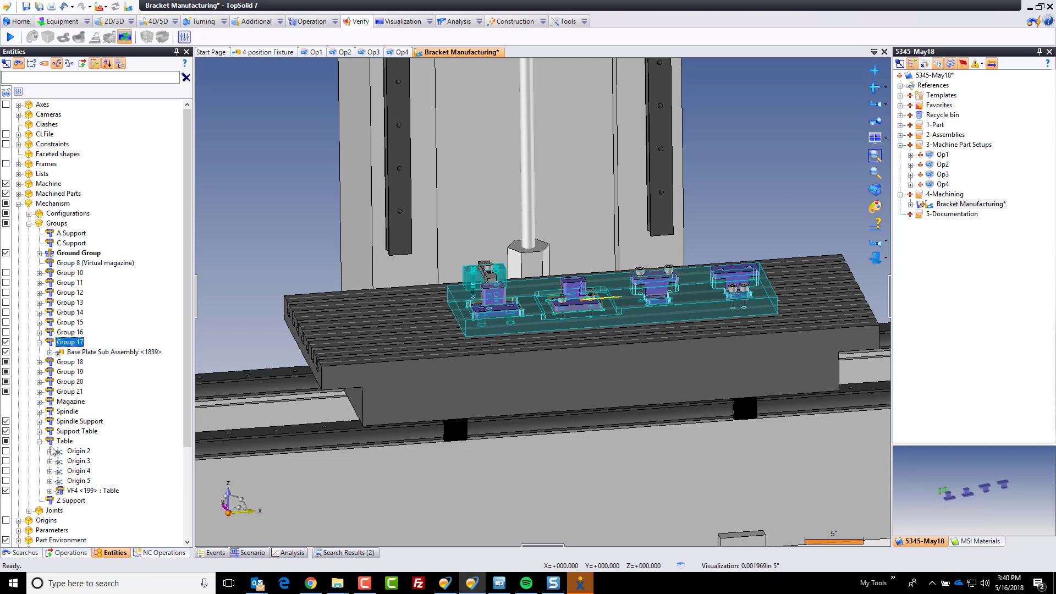
Step: Move Base Plate Sub Assembly under the Table group and return to NC Operations
click(86, 353)
drag(67, 437, 65, 441)
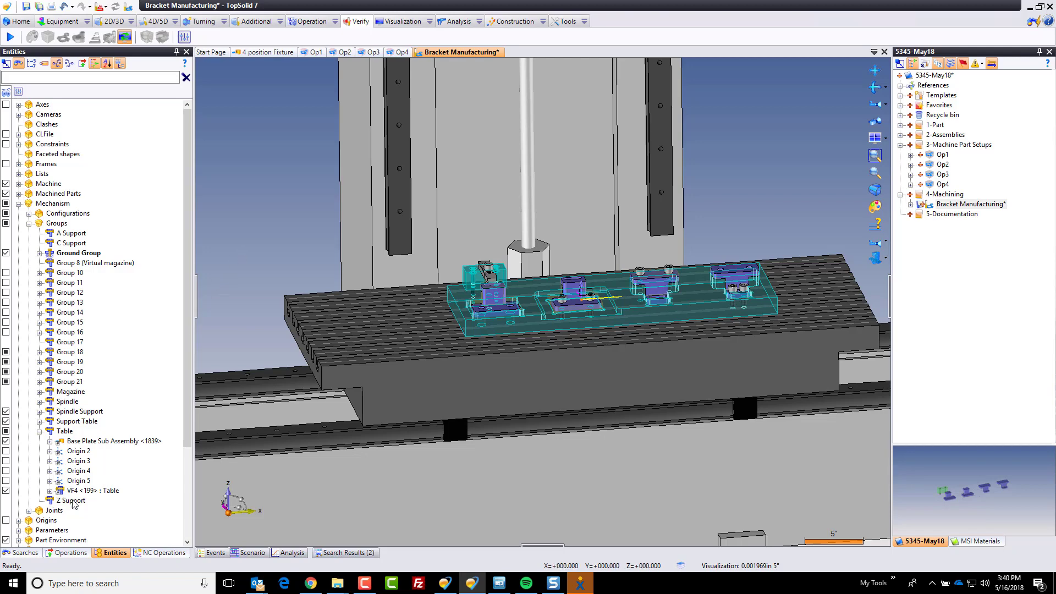
click(142, 553)
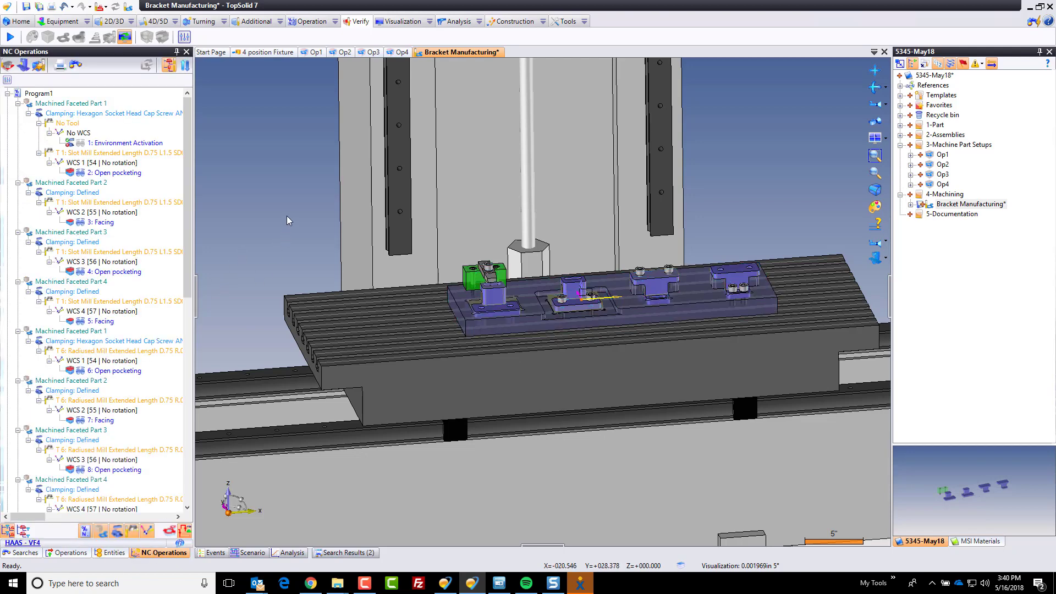
Step: Save the document and replay the simulation with the speed slider lowered
key(ctrl+s)
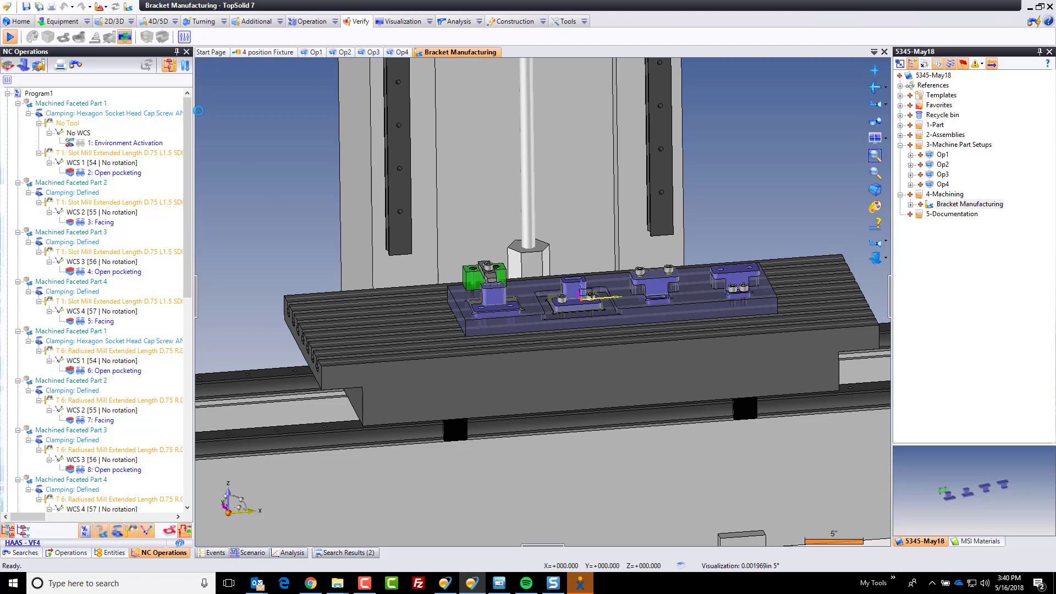
click(9, 37)
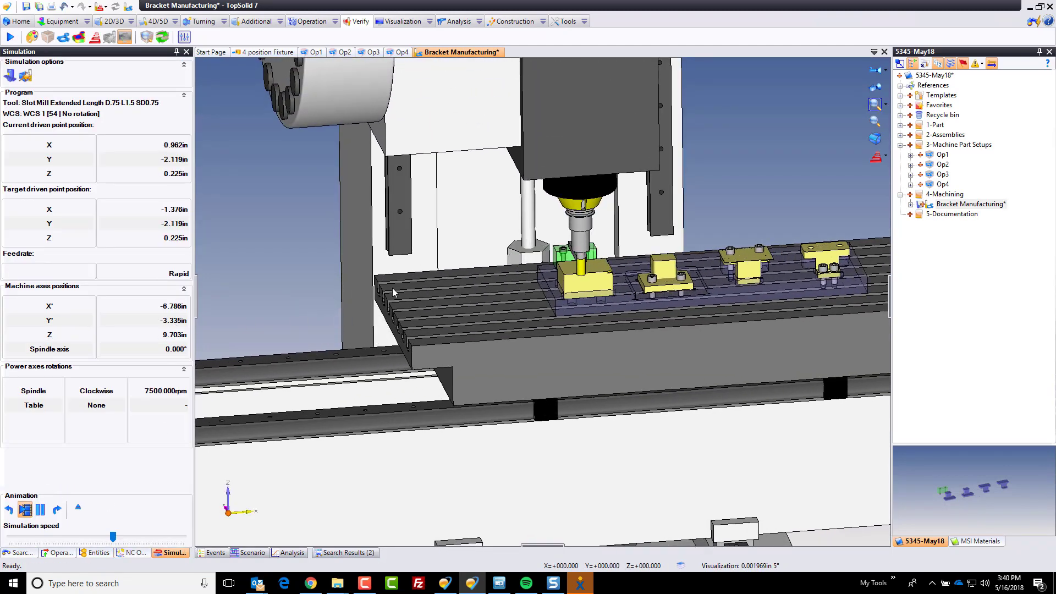
scroll(594, 283, up, 5)
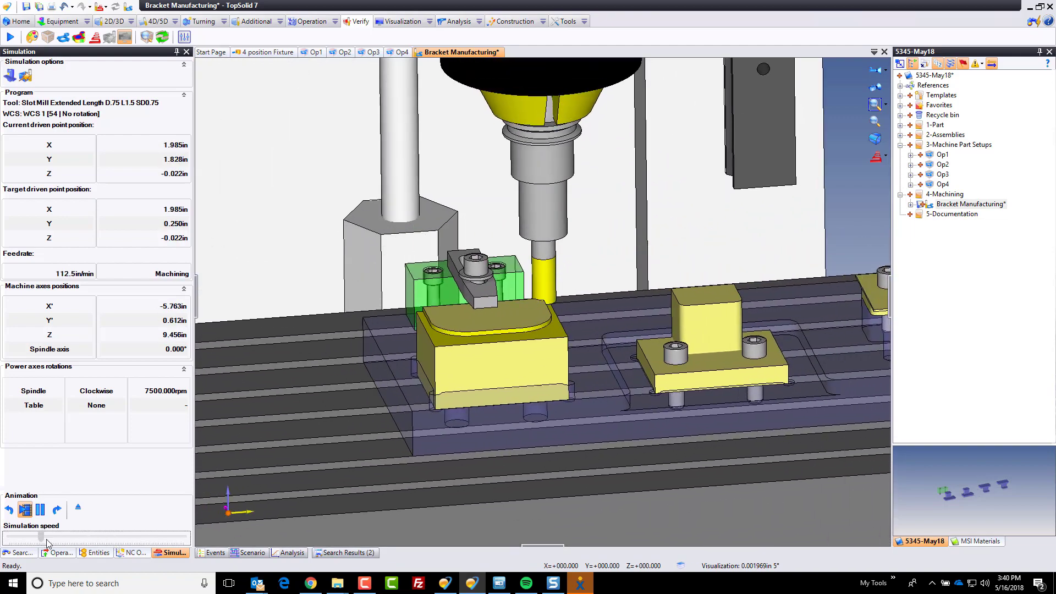
mouse_move(113, 539)
mouse_down()
mouse_move(82, 539)
mouse_move(105, 540)
mouse_up()
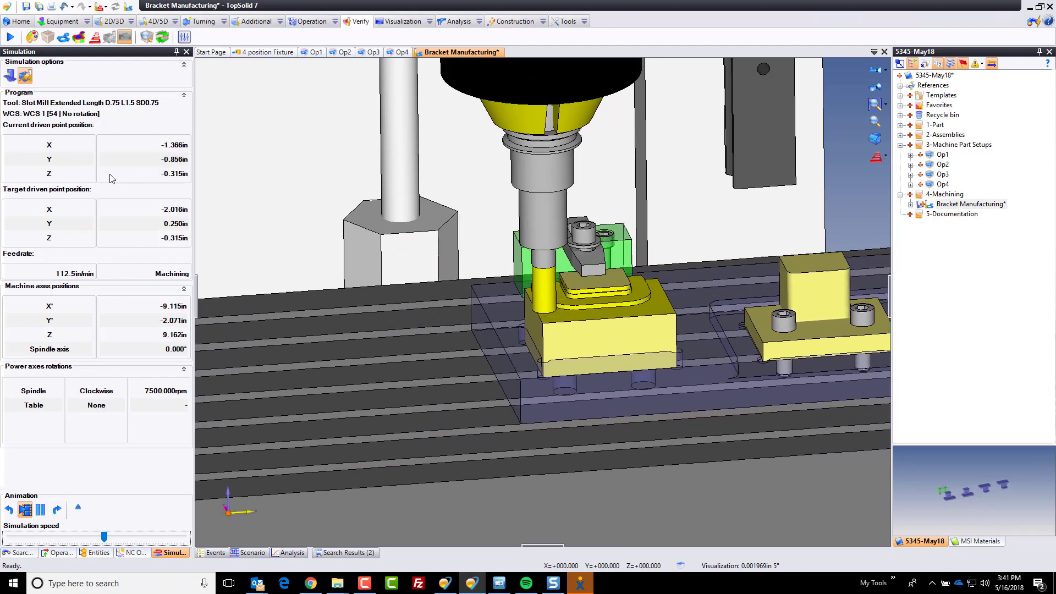
Step: Rewind, turn off machine mode, and turbo-run the full program on the parts alone
click(9, 510)
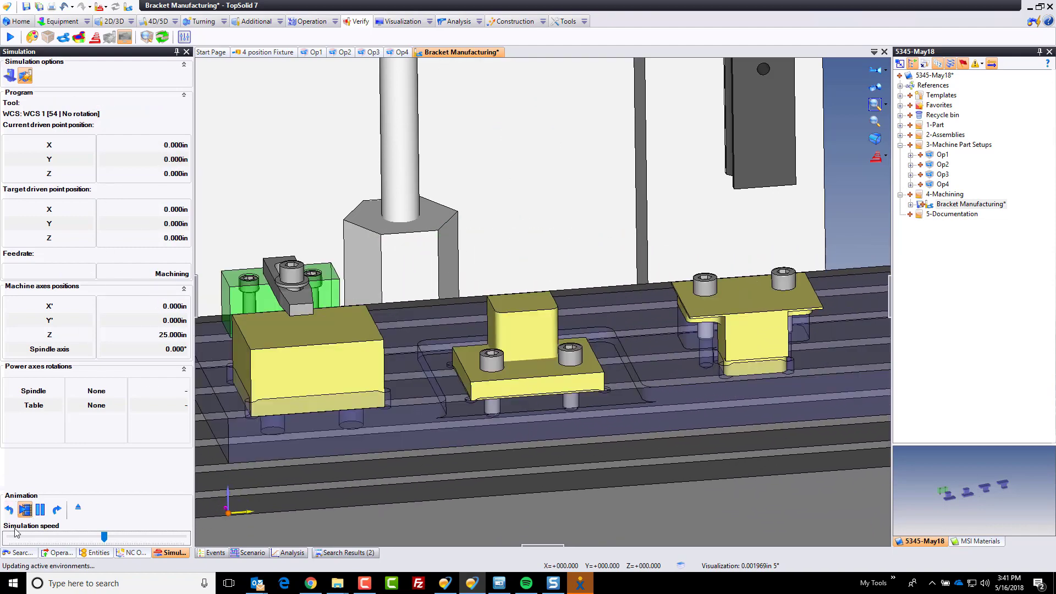
click(25, 77)
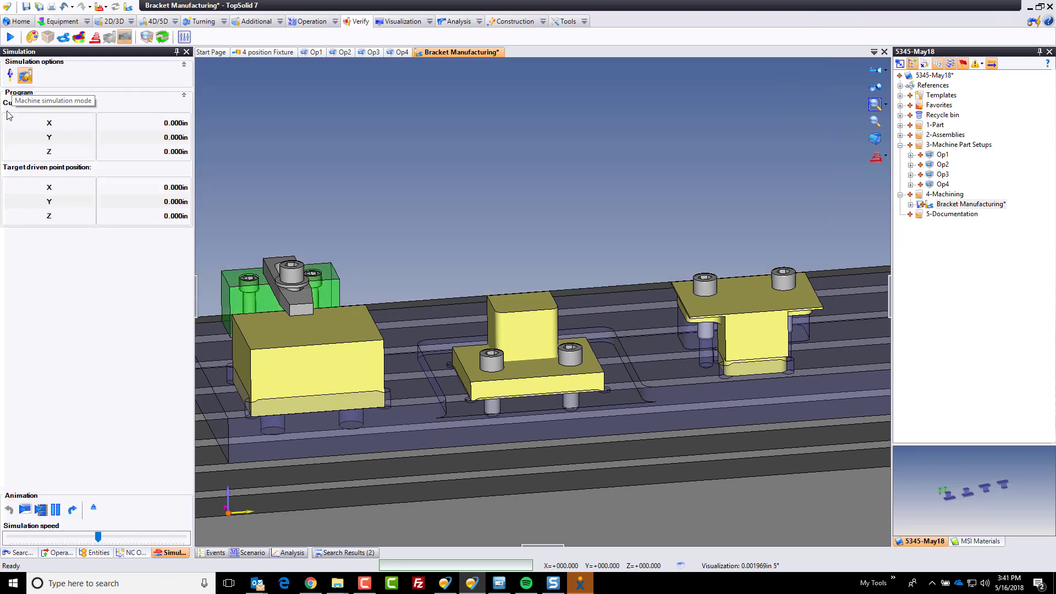
scroll(471, 239, down, 5)
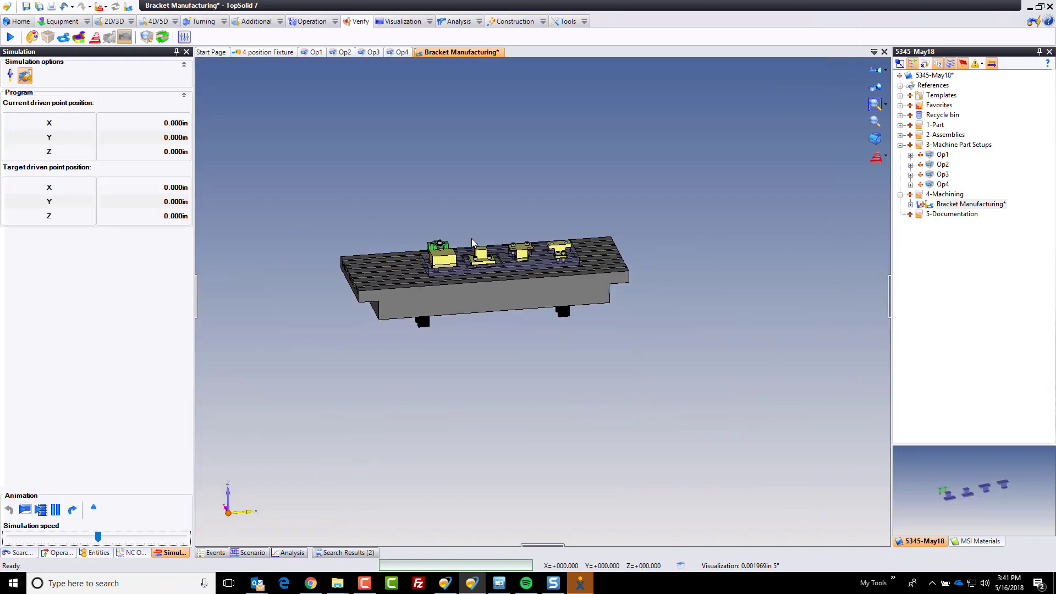
scroll(471, 238, up, 5)
scroll(471, 239, down, 1)
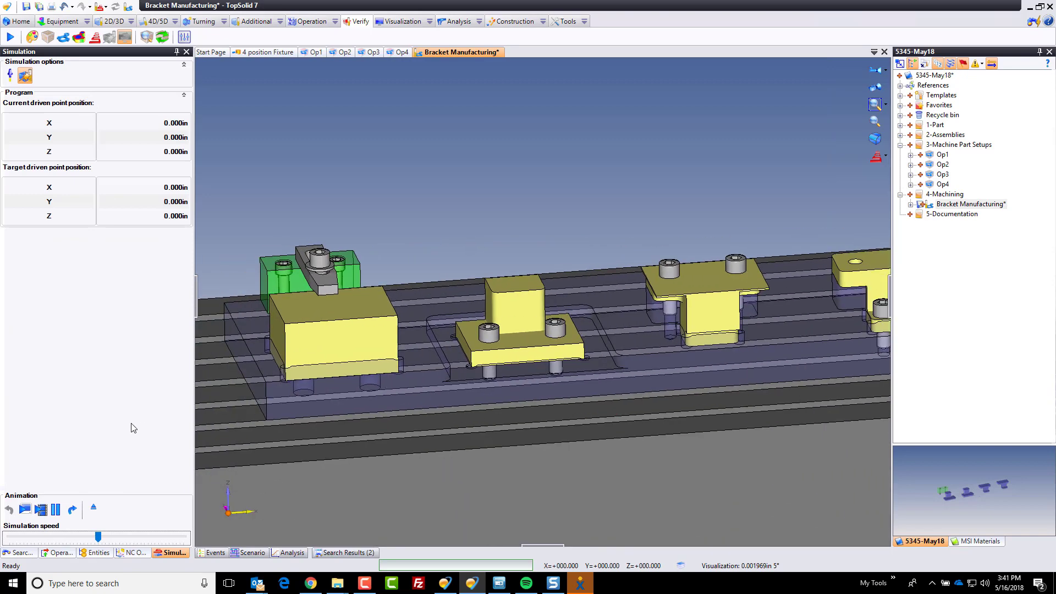
click(25, 511)
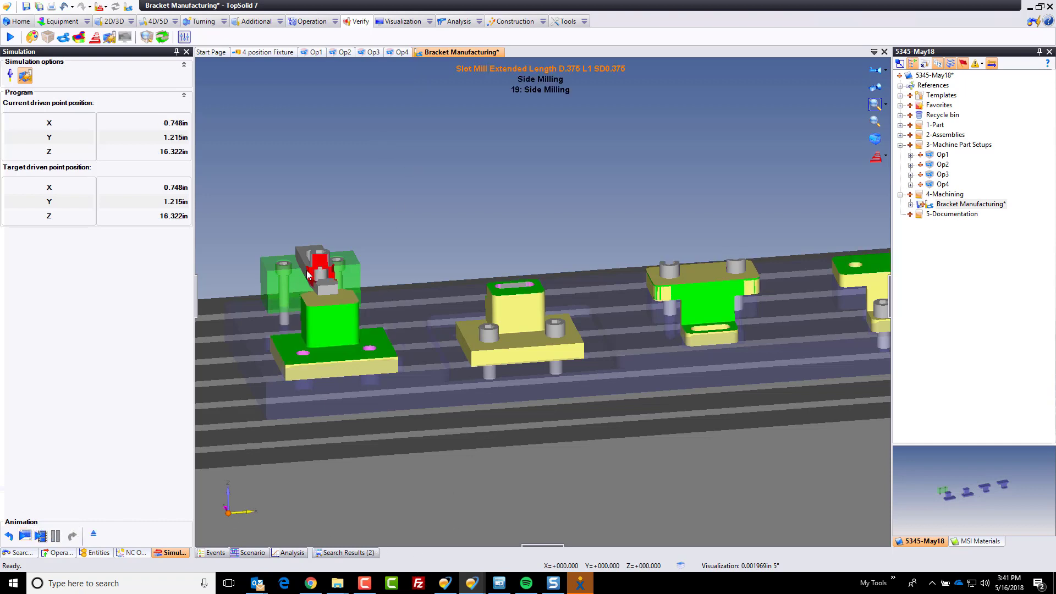
middle_drag(474, 305, 678, 305)
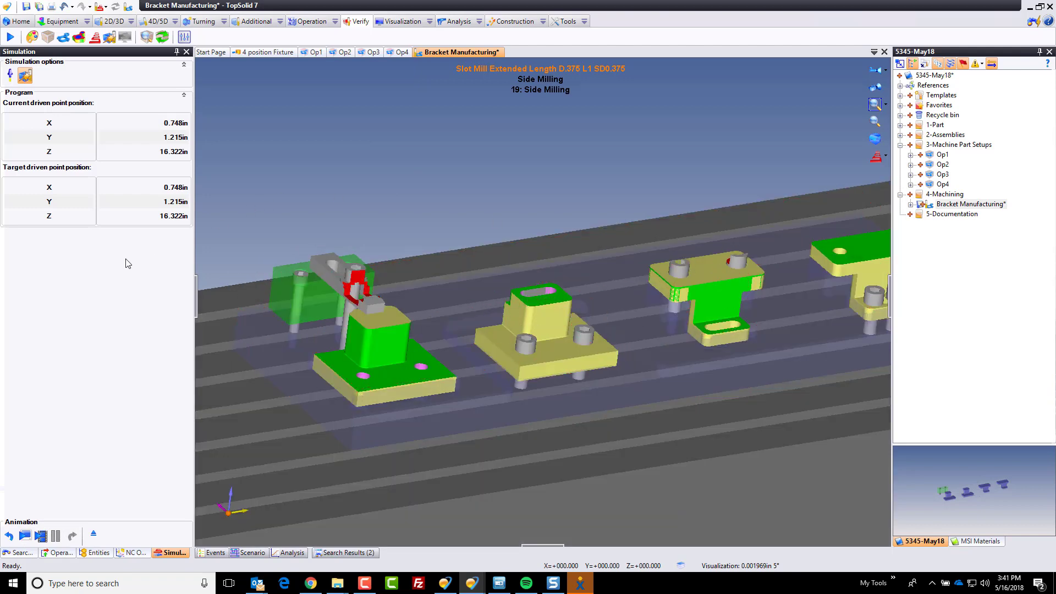
Step: Inspect the tool and tool holder fixture clashes listed under 10: Side Milling
click(110, 37)
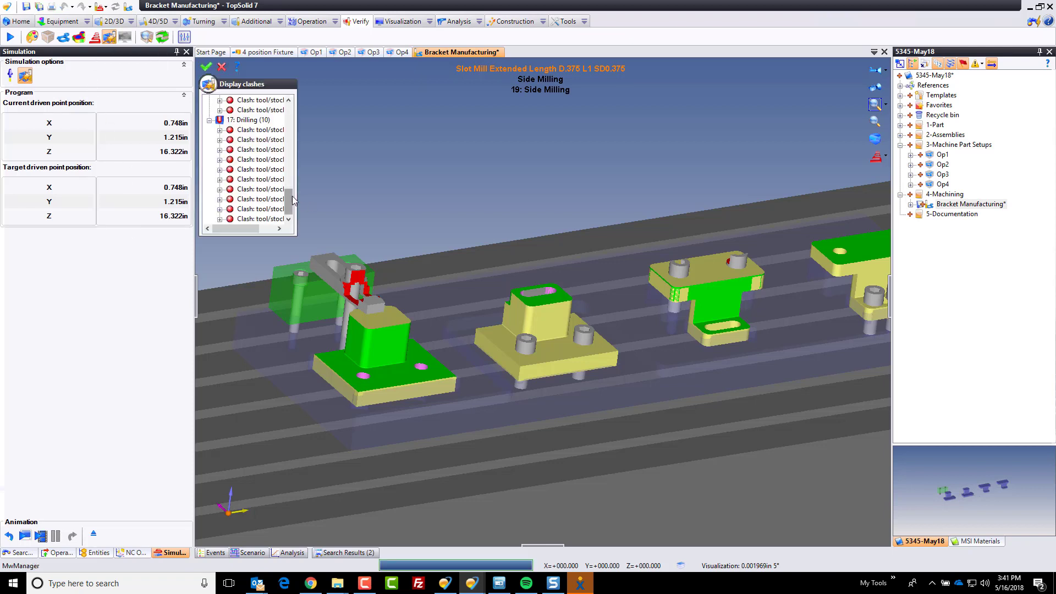
drag(298, 196, 348, 132)
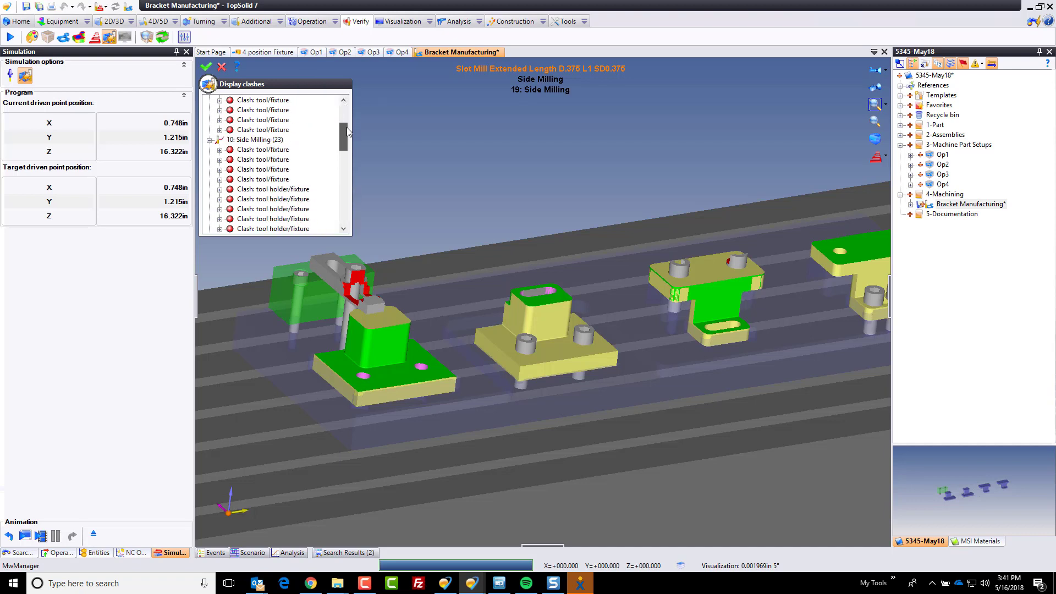
click(293, 189)
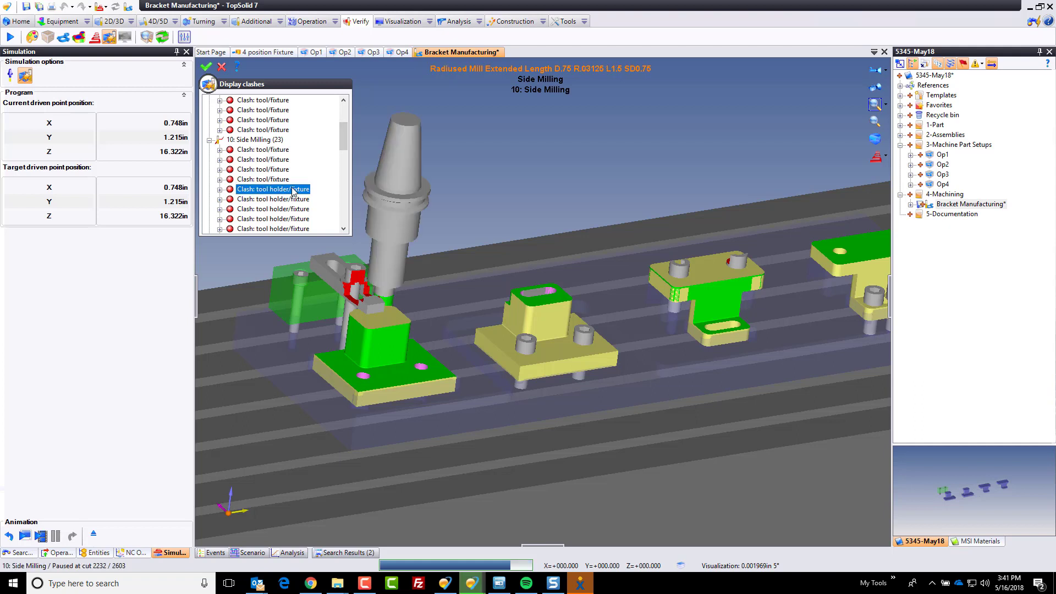
click(274, 159)
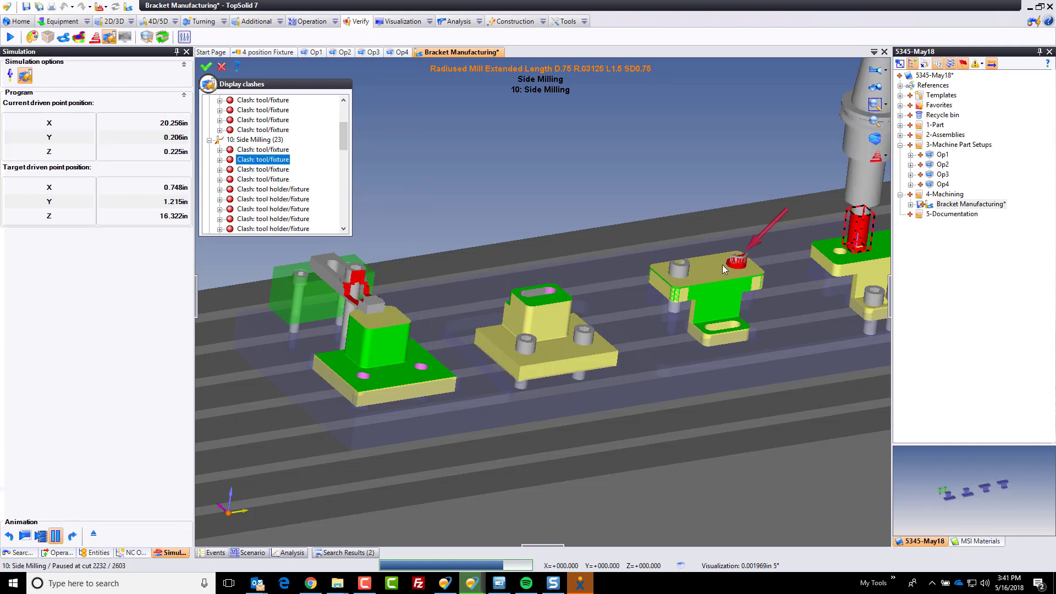
click(206, 68)
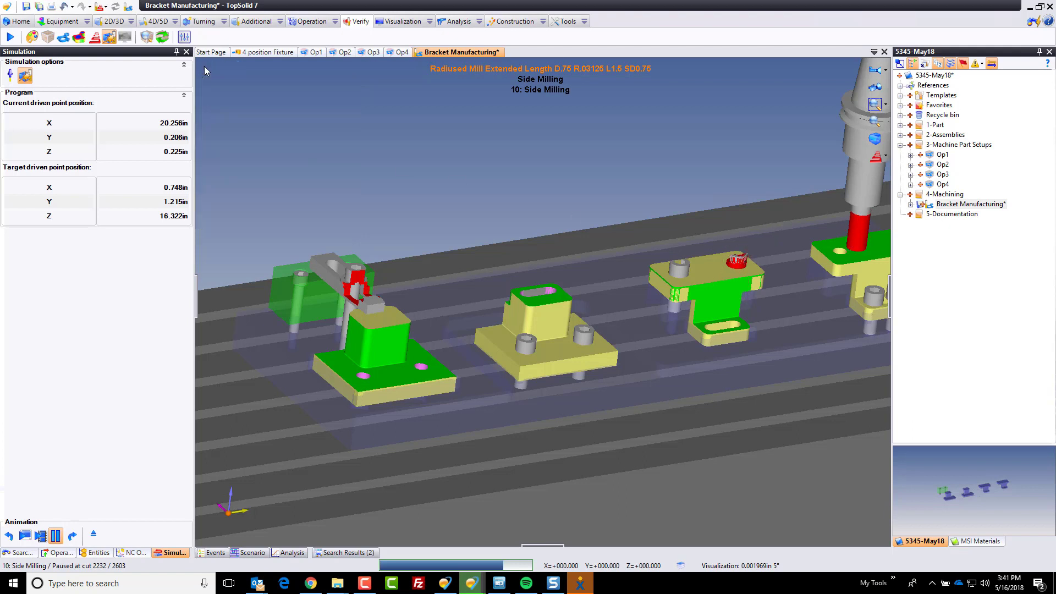
right_click(326, 147)
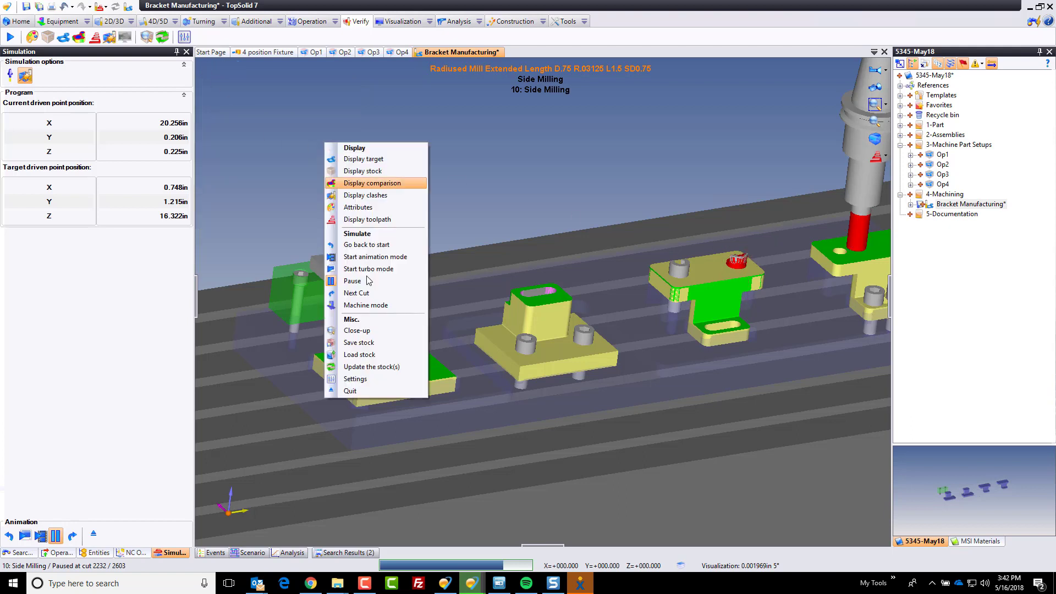
Step: Exit the simulation and widen the NC Operations panel
click(362, 390)
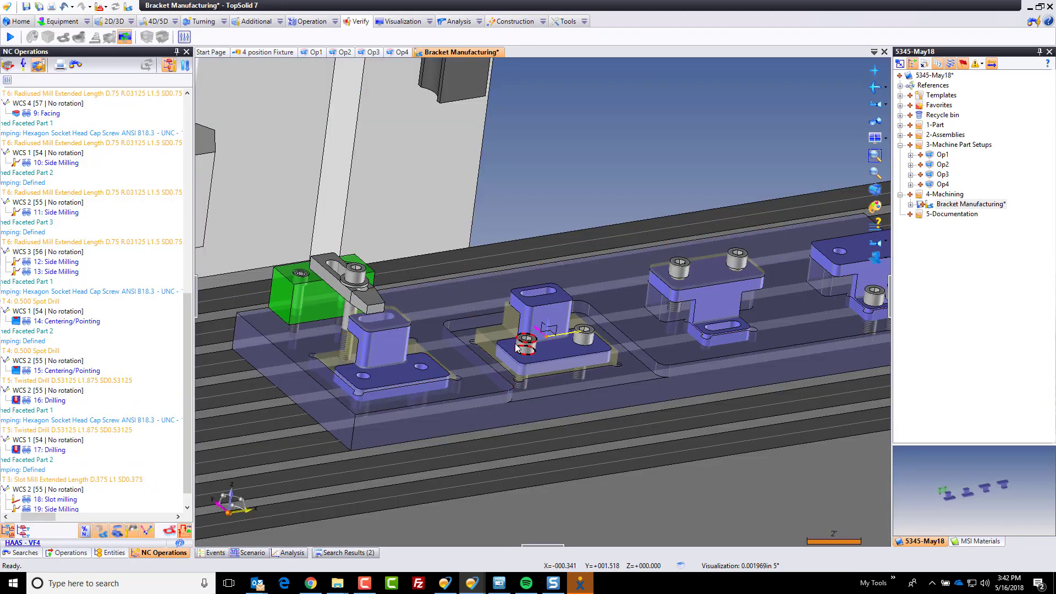
drag(49, 517, 36, 517)
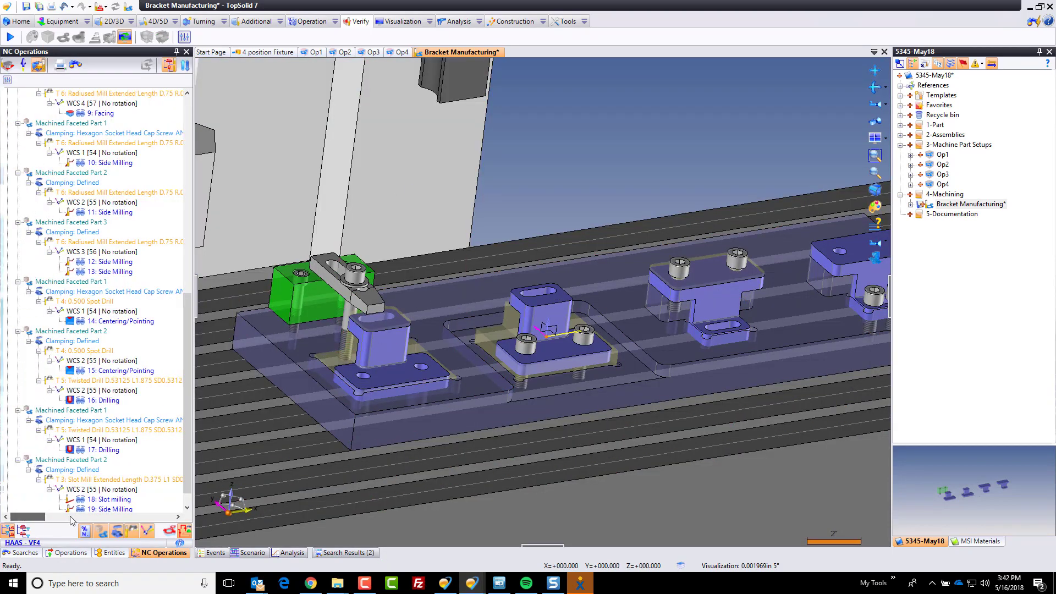
drag(192, 379, 221, 379)
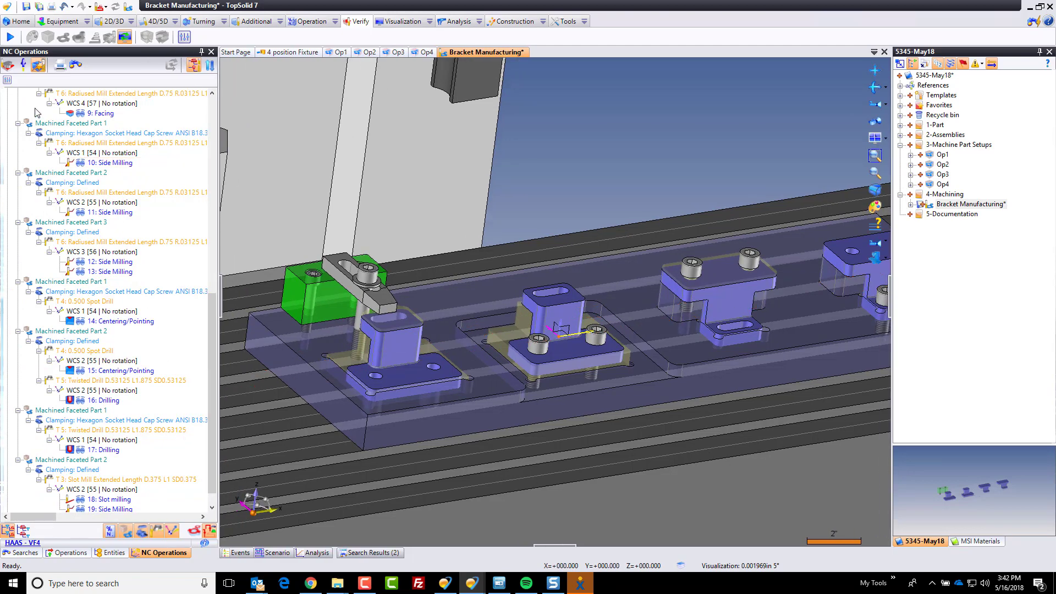
Step: Add the Verified and Clashes status columns and step through the flagged operations
click(8, 81)
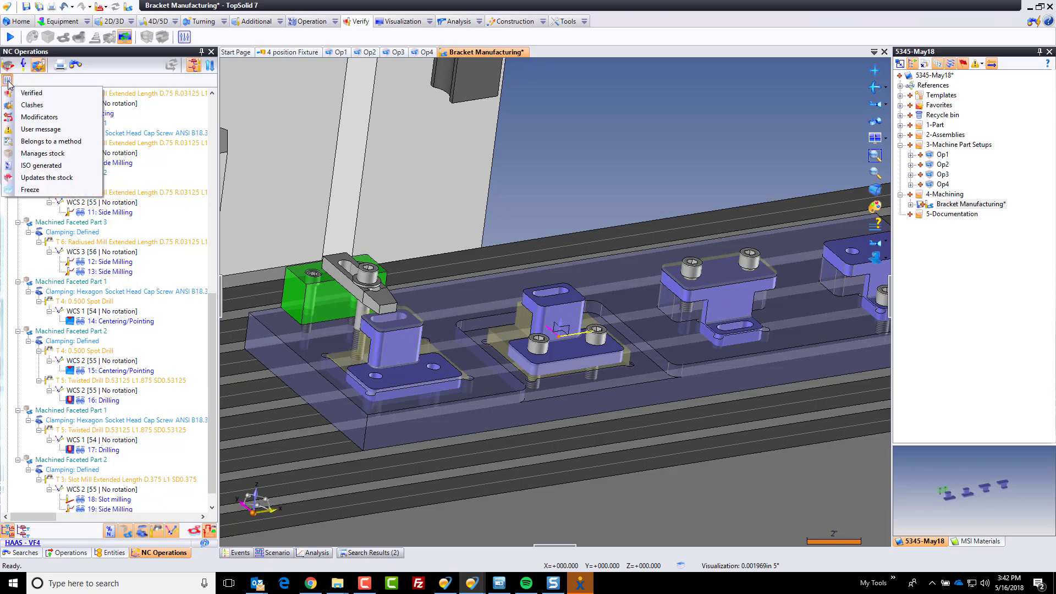
click(58, 93)
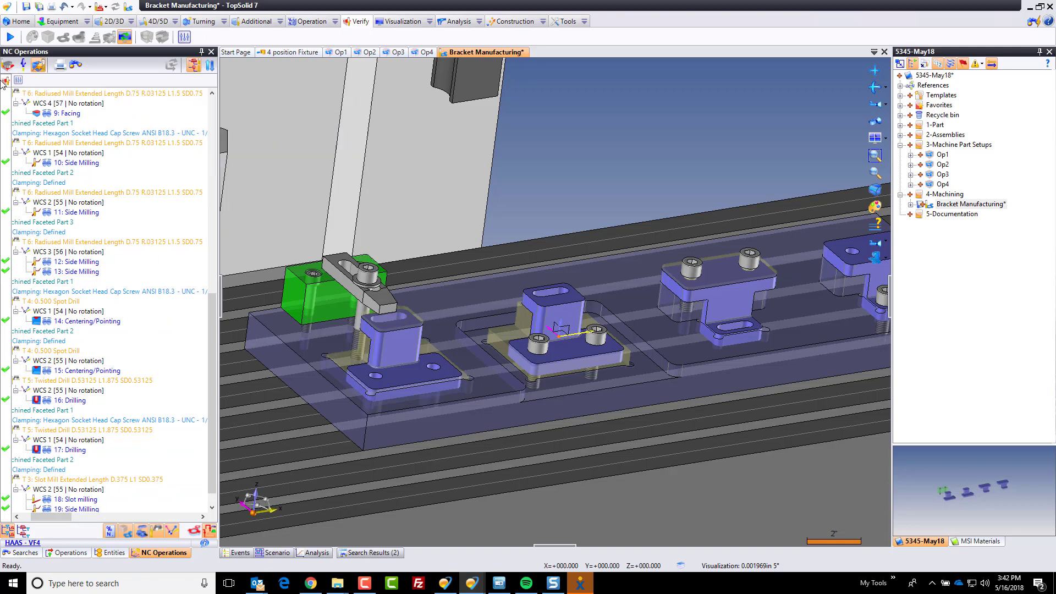
click(19, 82)
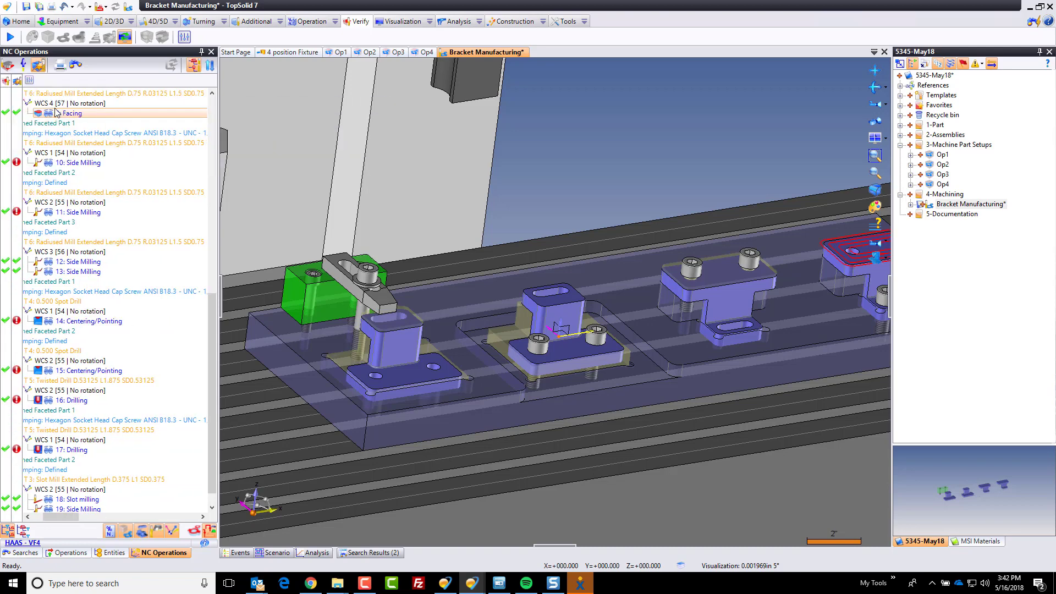
click(29, 79)
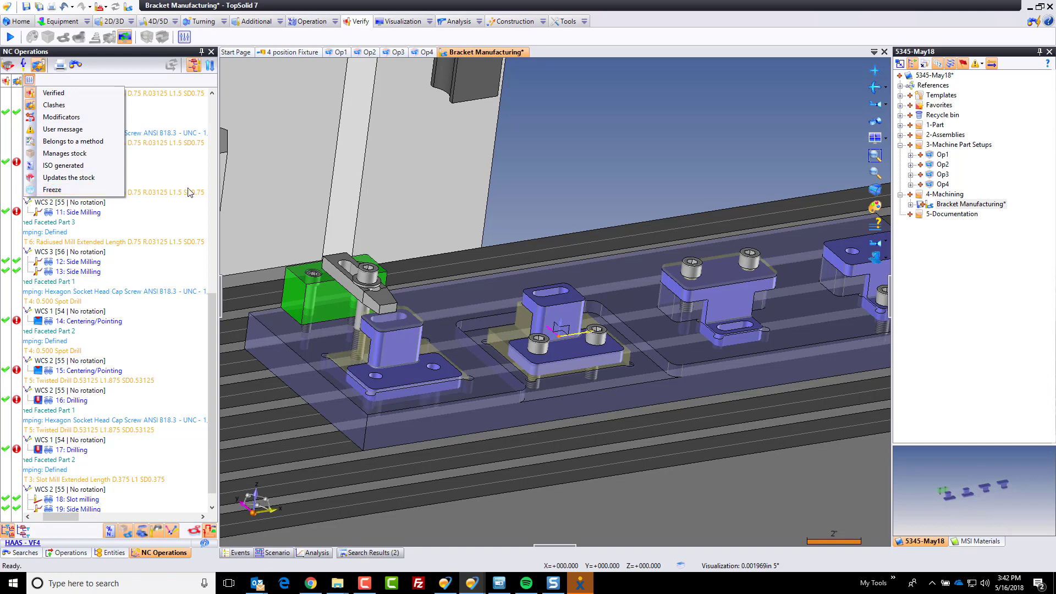
click(526, 192)
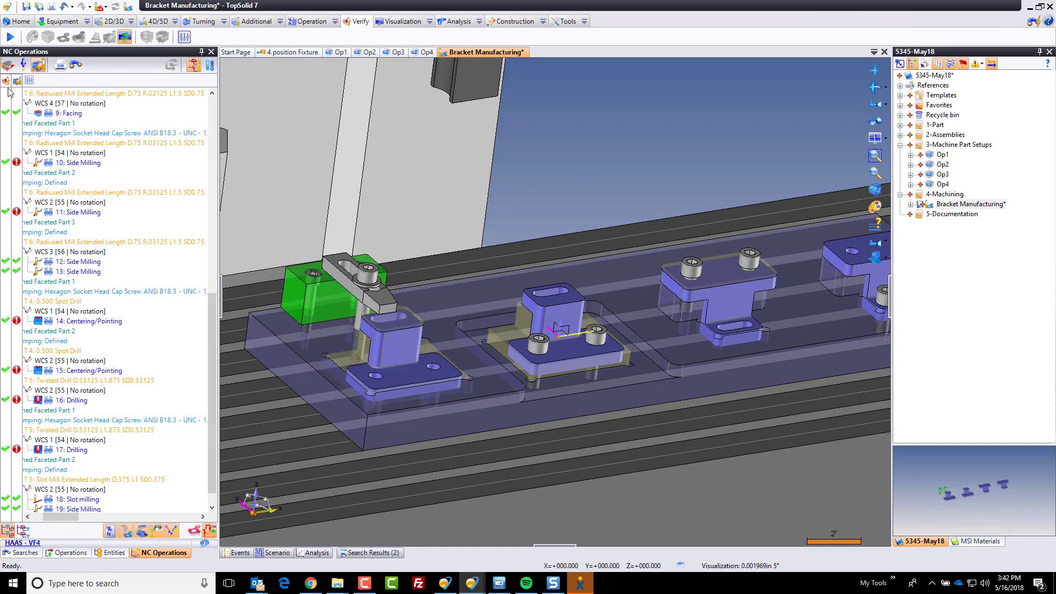
key(Down)
key(Down)
Step: Simulate 10: Side Milling alone, view its clamp clash from the front, then exit
mouse_move(17, 163)
drag(61, 516, 48, 516)
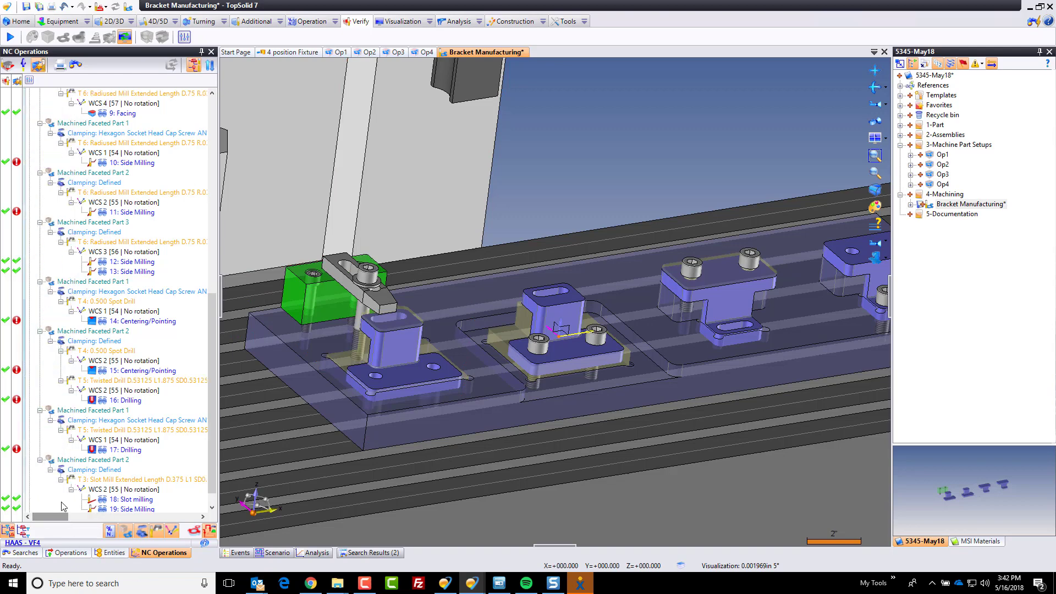
click(133, 164)
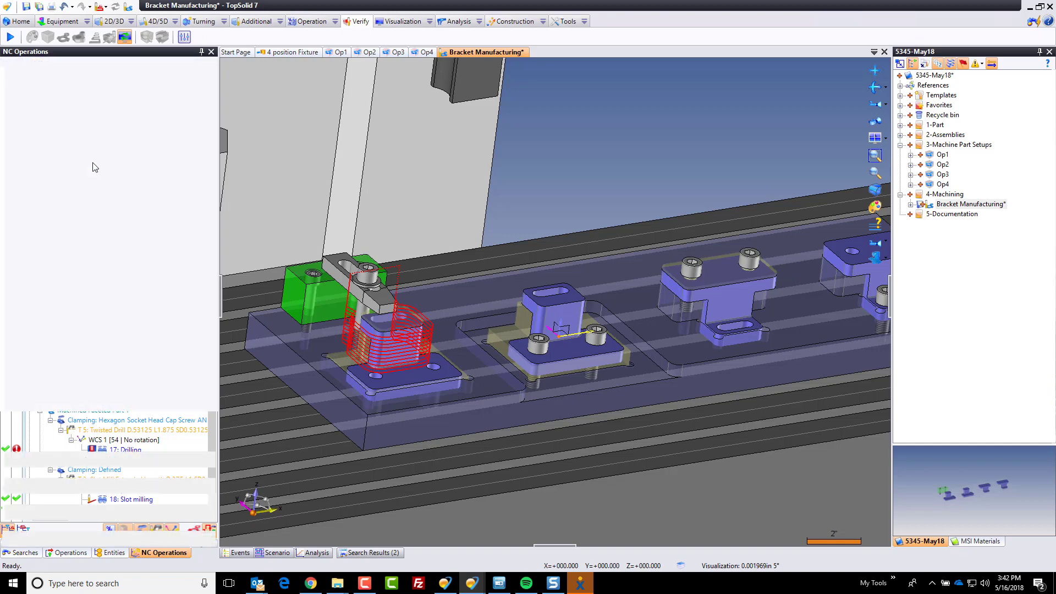
double_click(93, 164)
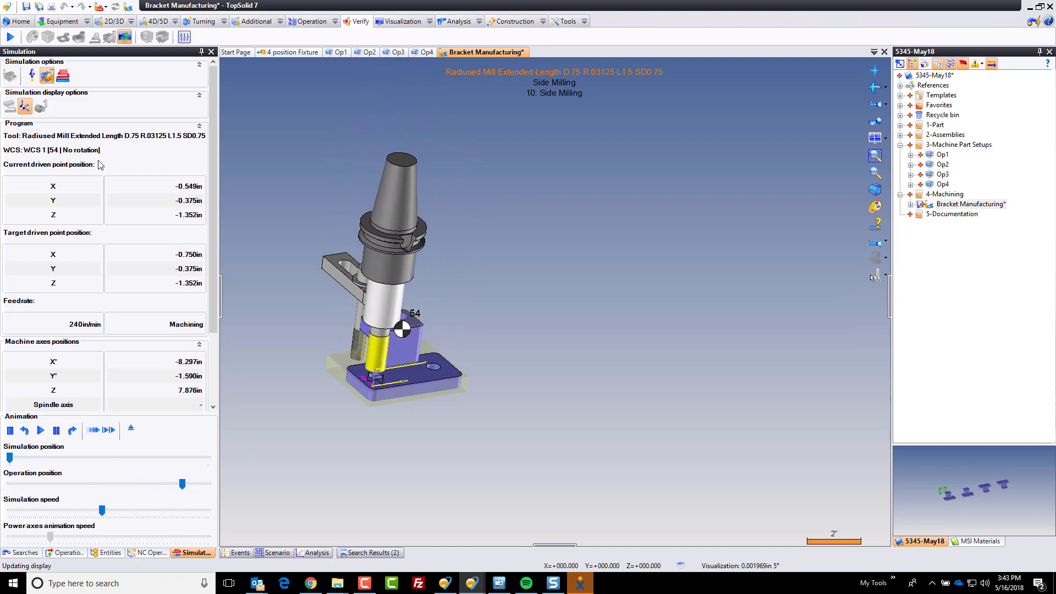
middle_drag(331, 300, 337, 286)
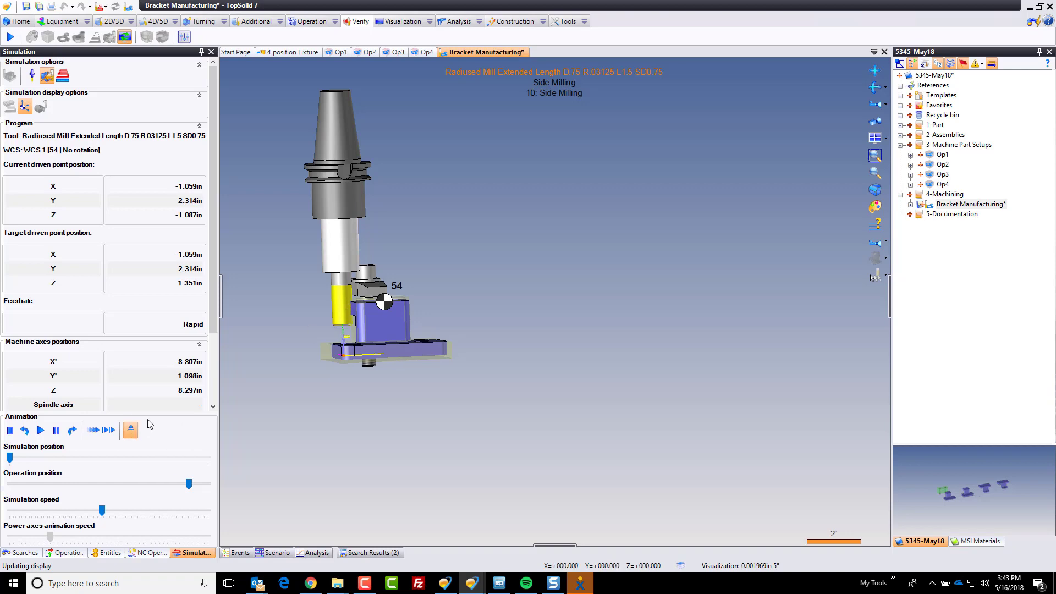
click(131, 428)
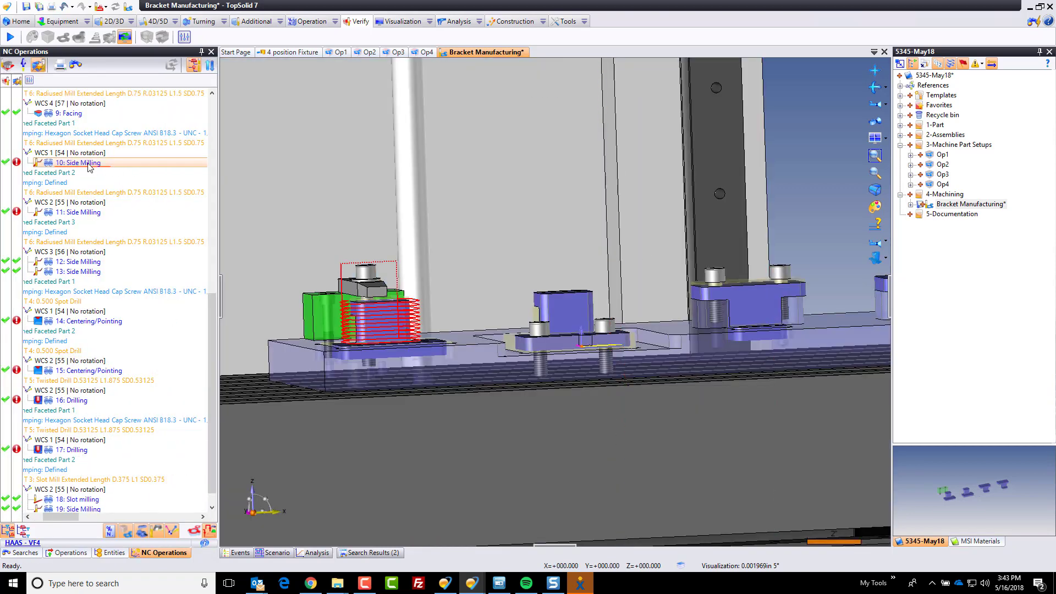
Step: Open Minimum Tool Length for 10: Side Milling with 0.1 in finish and clamps clearances
click(84, 146)
right_click(83, 148)
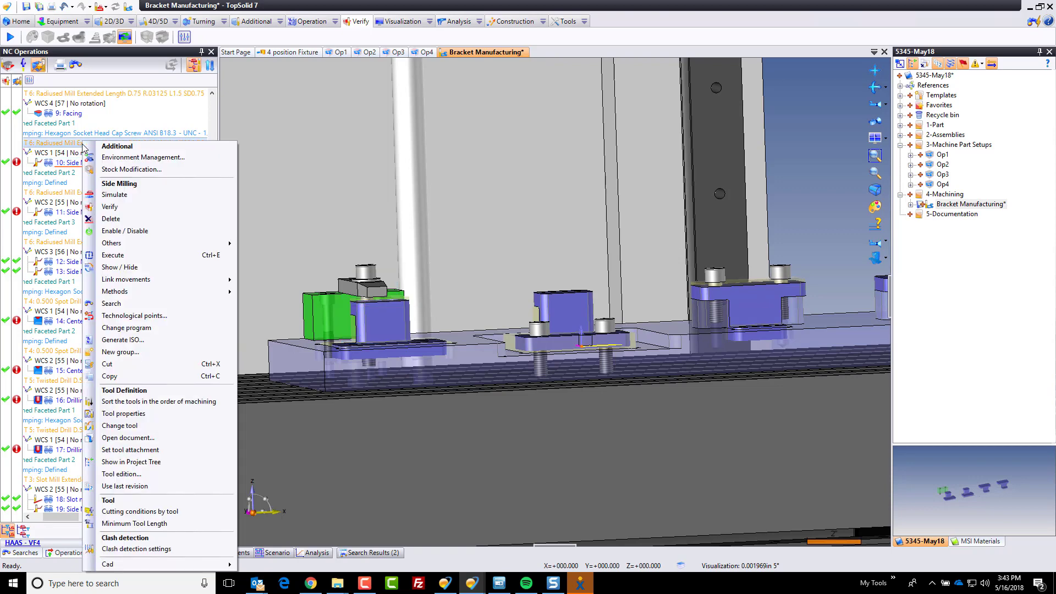
right_click(64, 165)
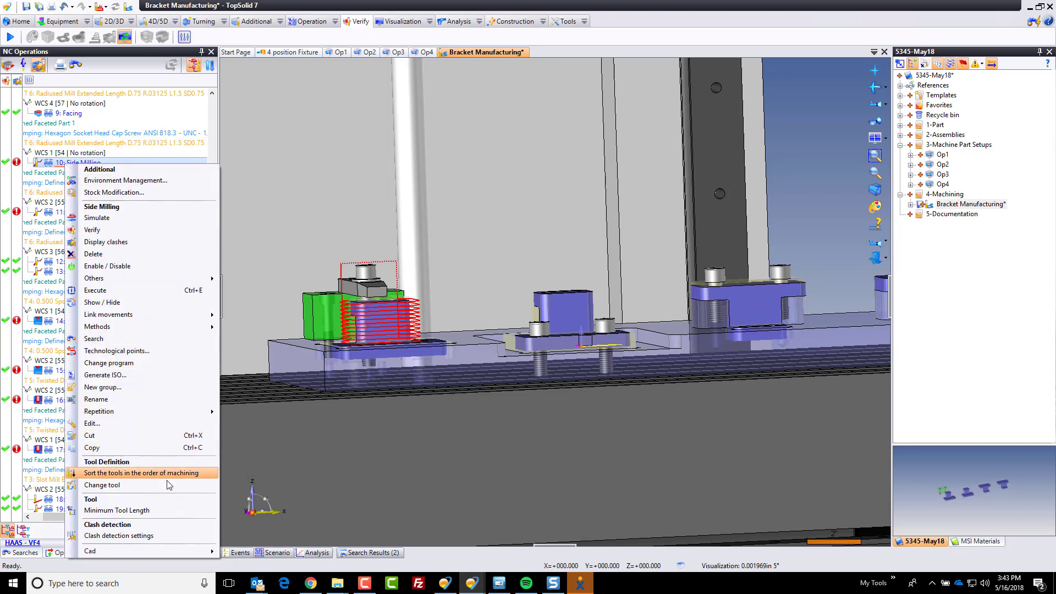
click(143, 510)
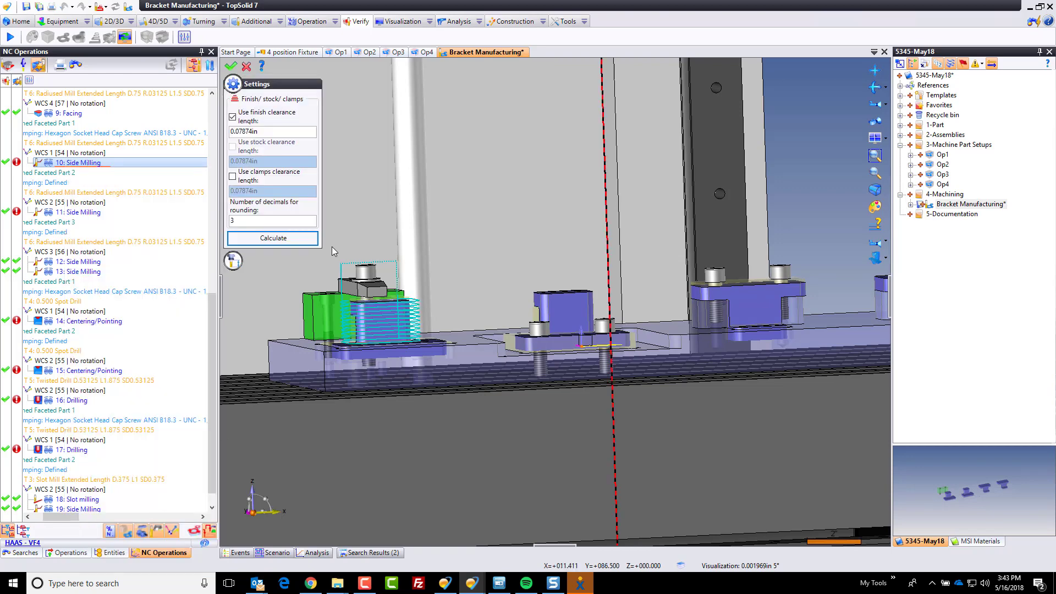
click(271, 132)
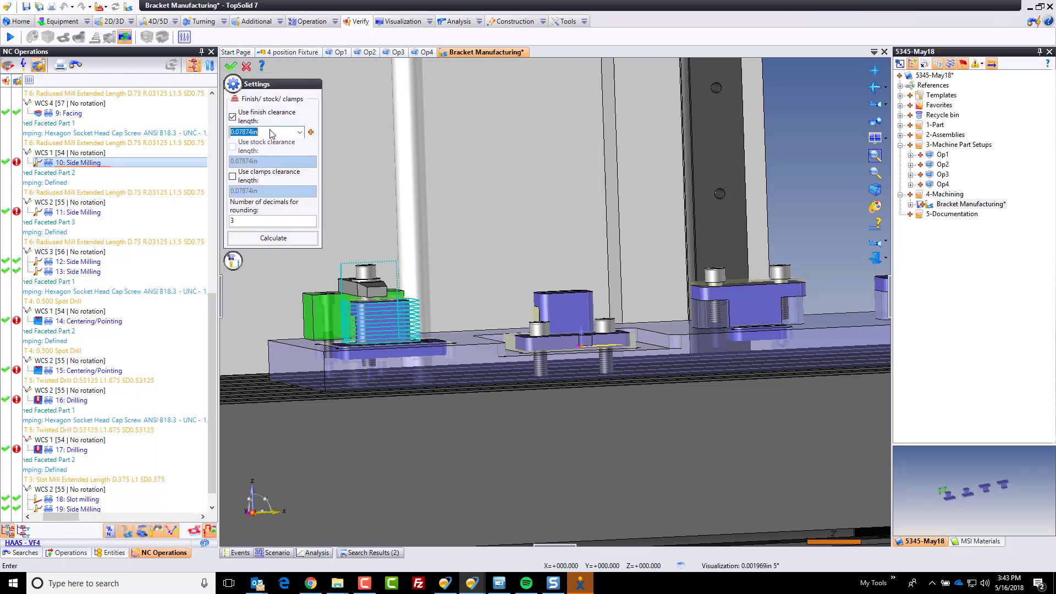
text(.1)
key(Tab)
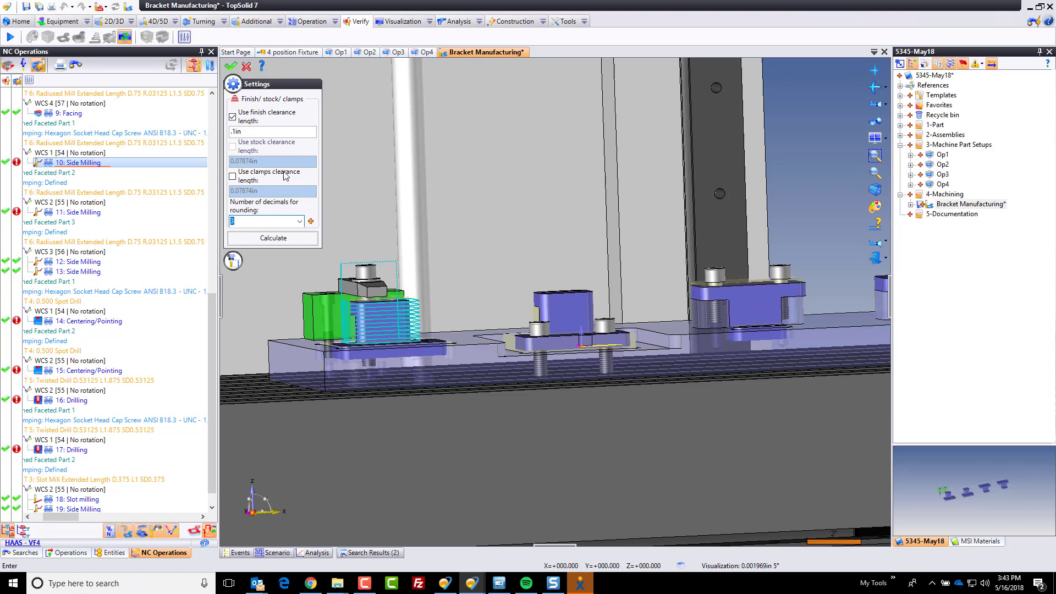
click(232, 176)
click(265, 191)
text(.1)
key(Tab)
Step: Calculate the minimum tool length, accept it, and update the tool
click(273, 238)
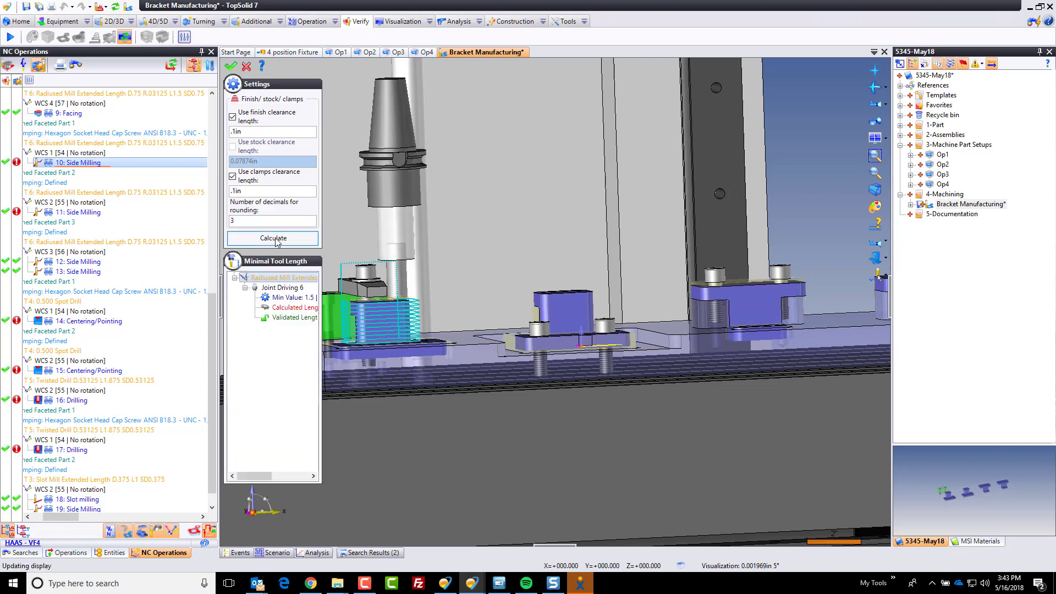
mouse_move(385, 340)
middle_down()
mouse_move(356, 343)
mouse_move(377, 337)
middle_up()
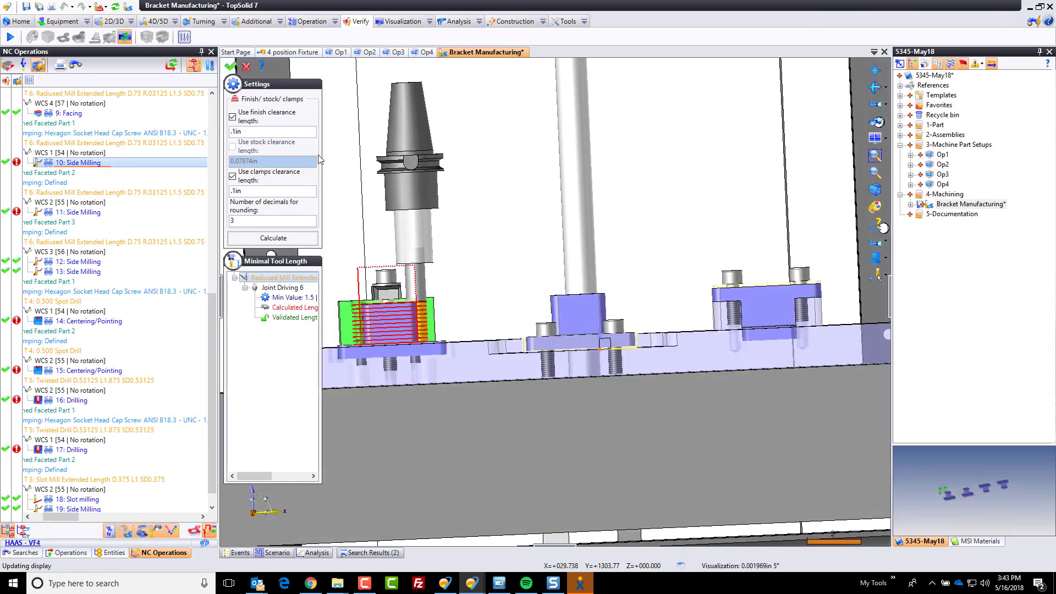
click(232, 66)
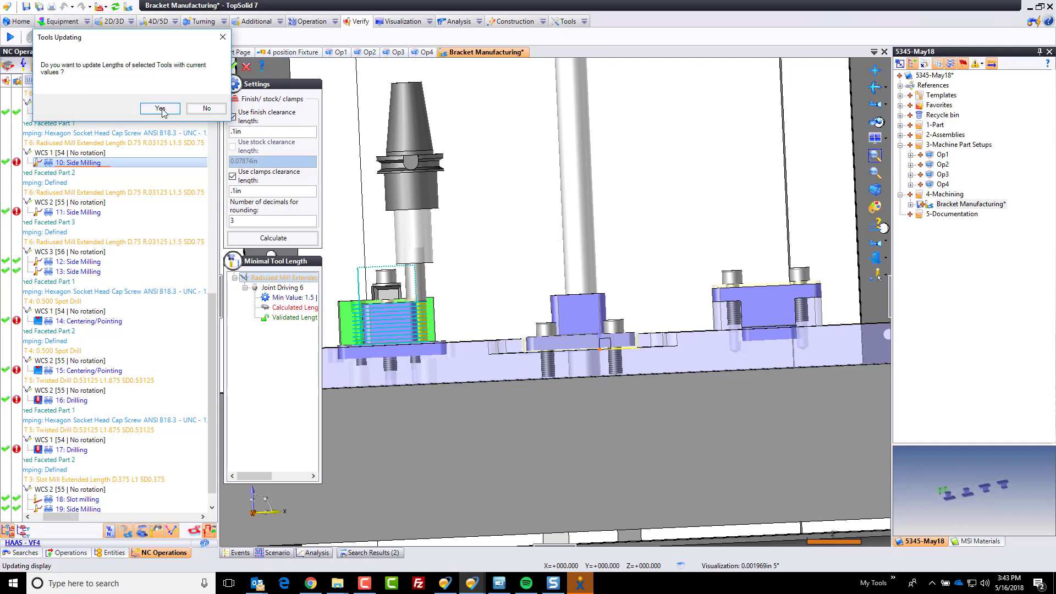
click(160, 109)
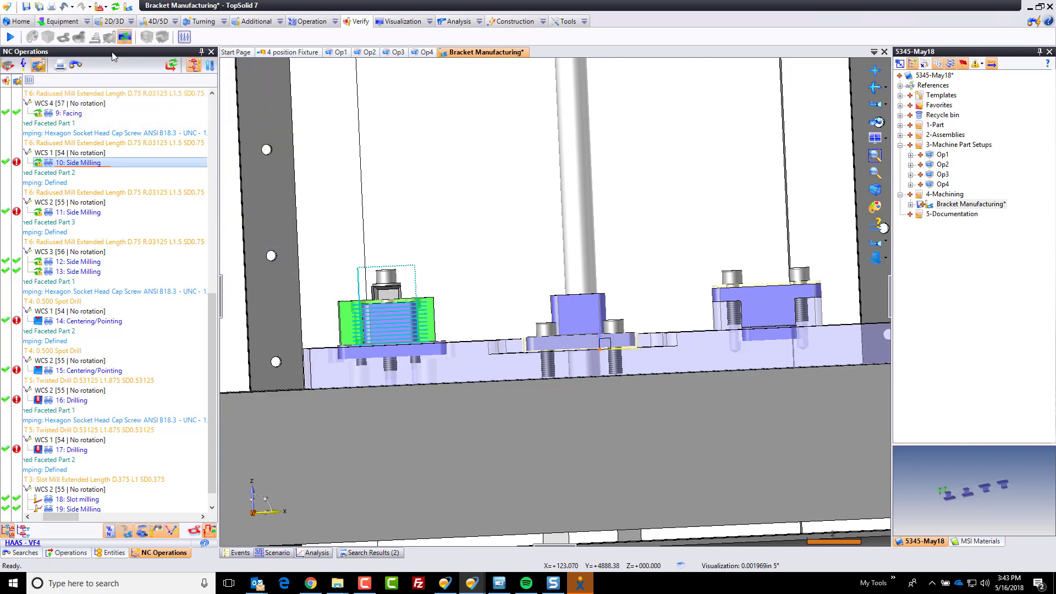
click(115, 7)
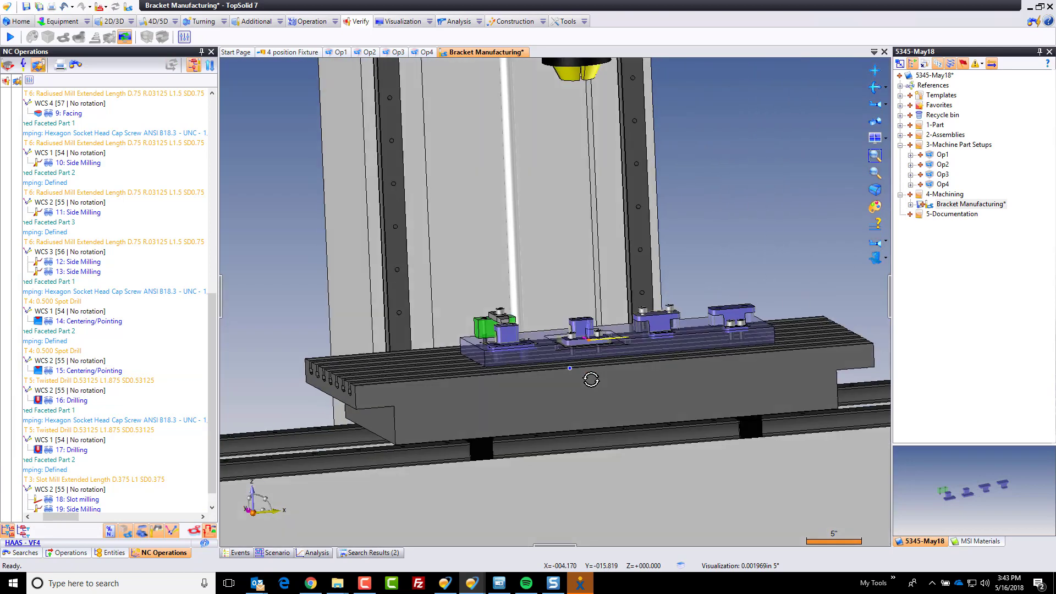
Step: Save, play the full-program simulation, and review clashes on 3: Facing, 7: Facing, 10: Side Milling
key(ctrl+s)
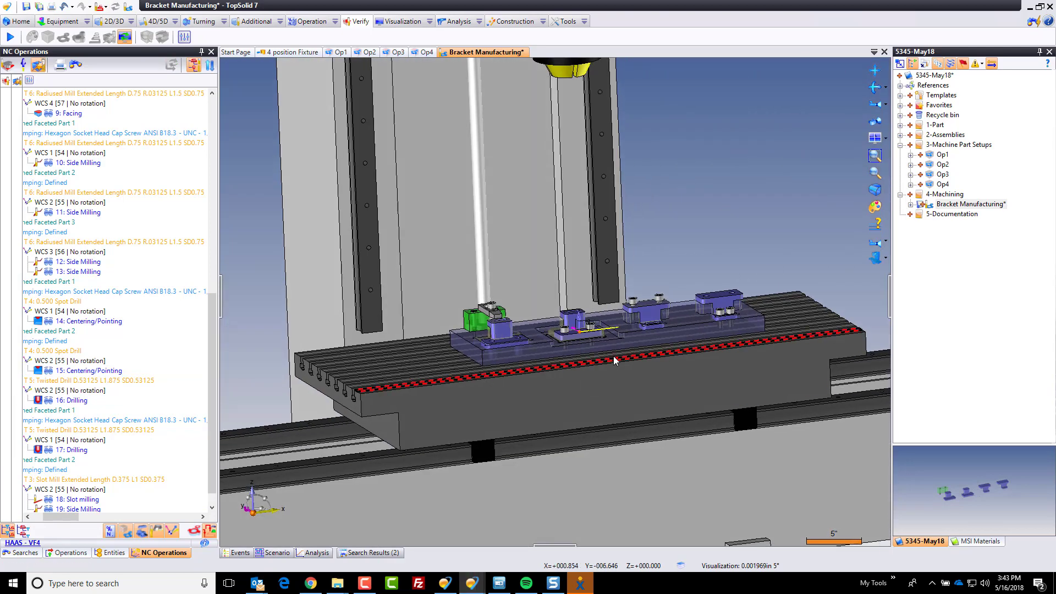
click(10, 36)
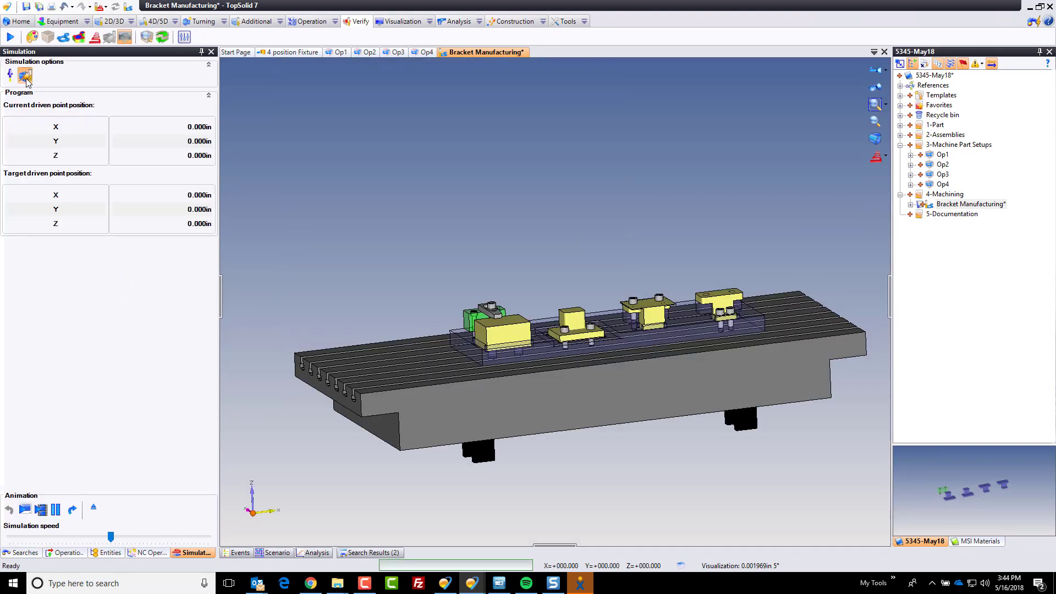
click(25, 510)
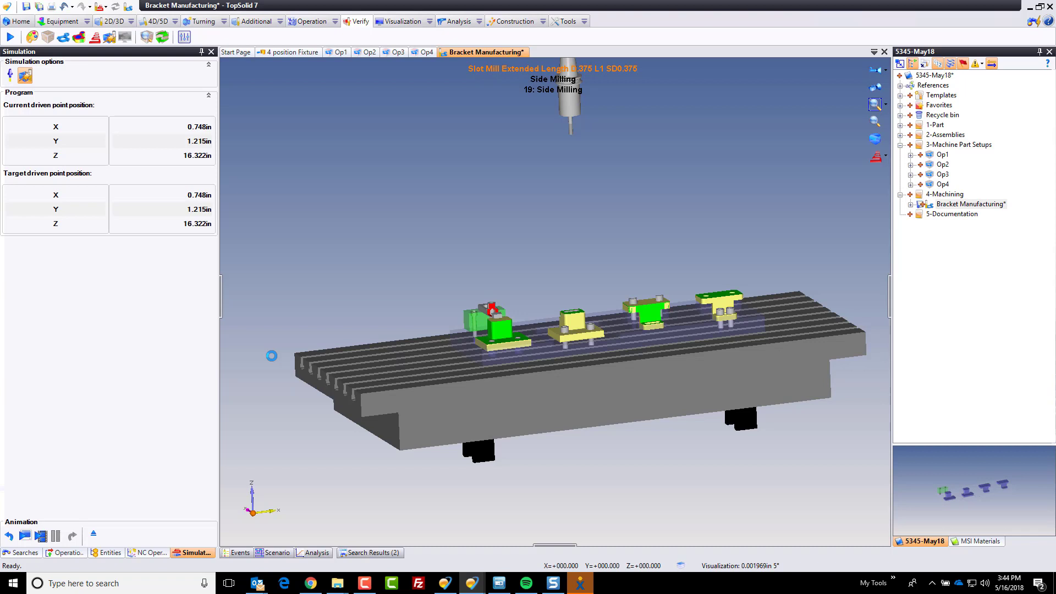
click(109, 38)
drag(370, 203, 369, 103)
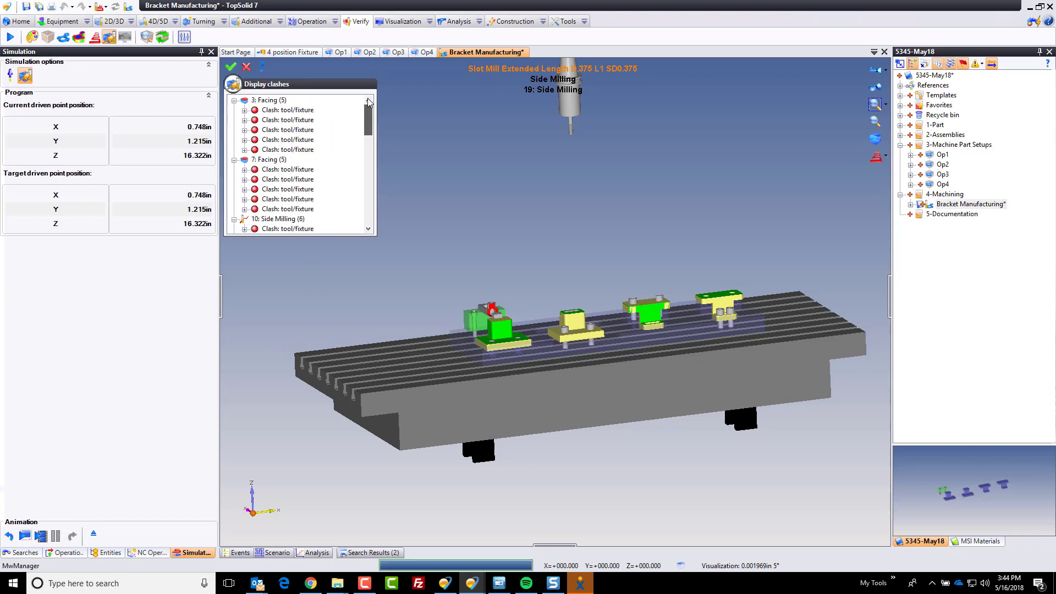
Step: Close the clash list and quit the simulation
click(231, 66)
right_click(369, 200)
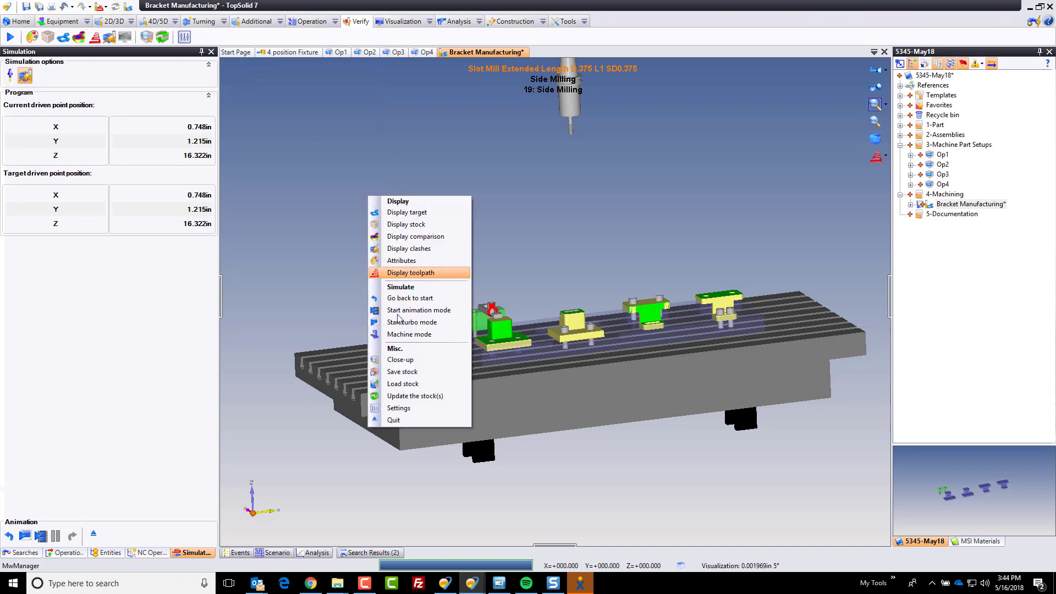
click(398, 420)
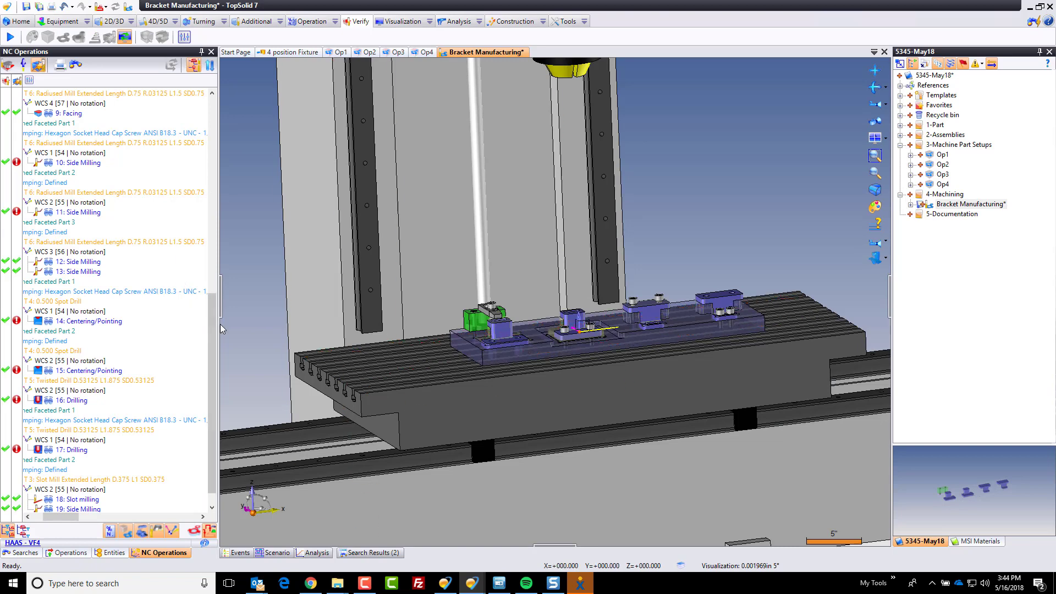
drag(212, 315, 223, 109)
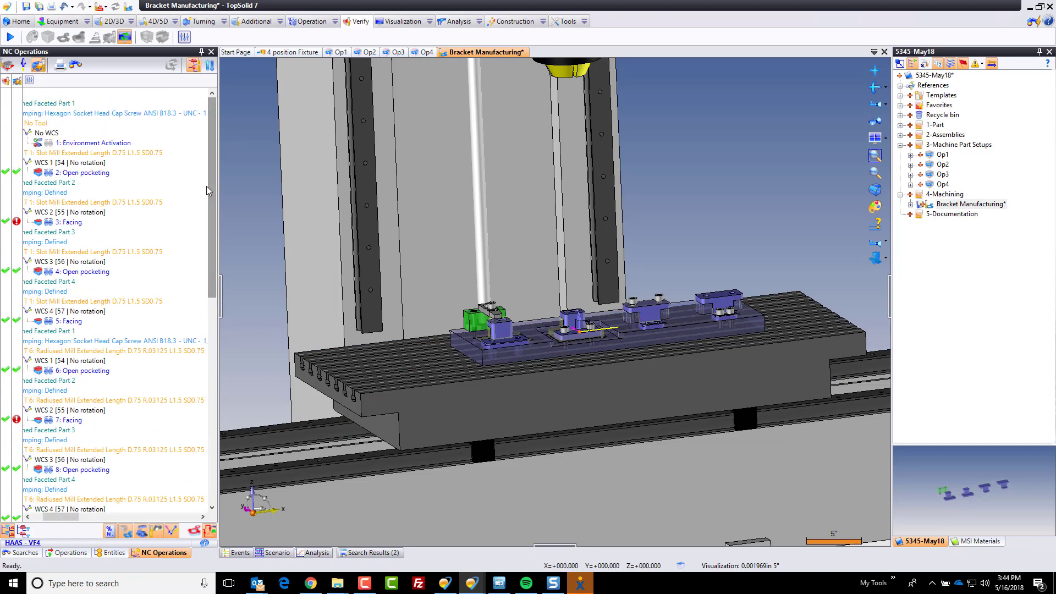
Step: Simulate only 3: Facing at reduced speed to watch its tool hit the clamp, then exit
click(73, 223)
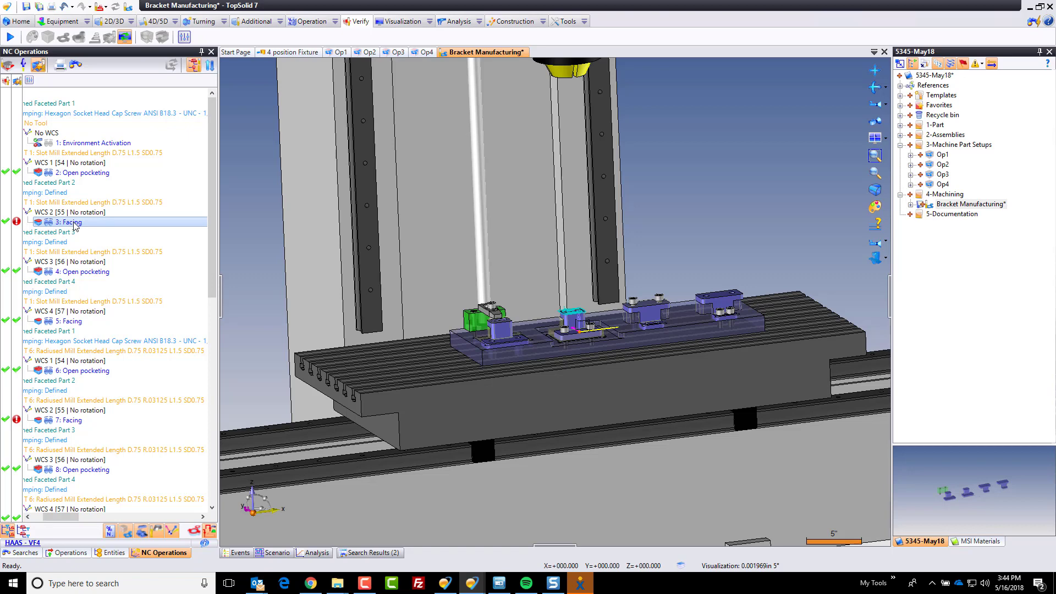
click(34, 222)
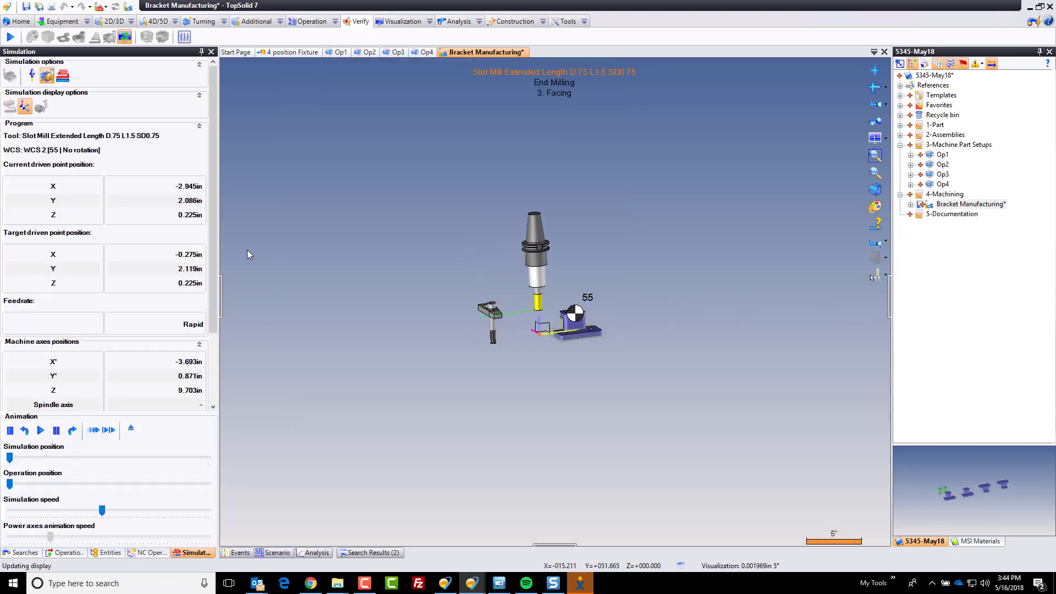
scroll(542, 322, up, 5)
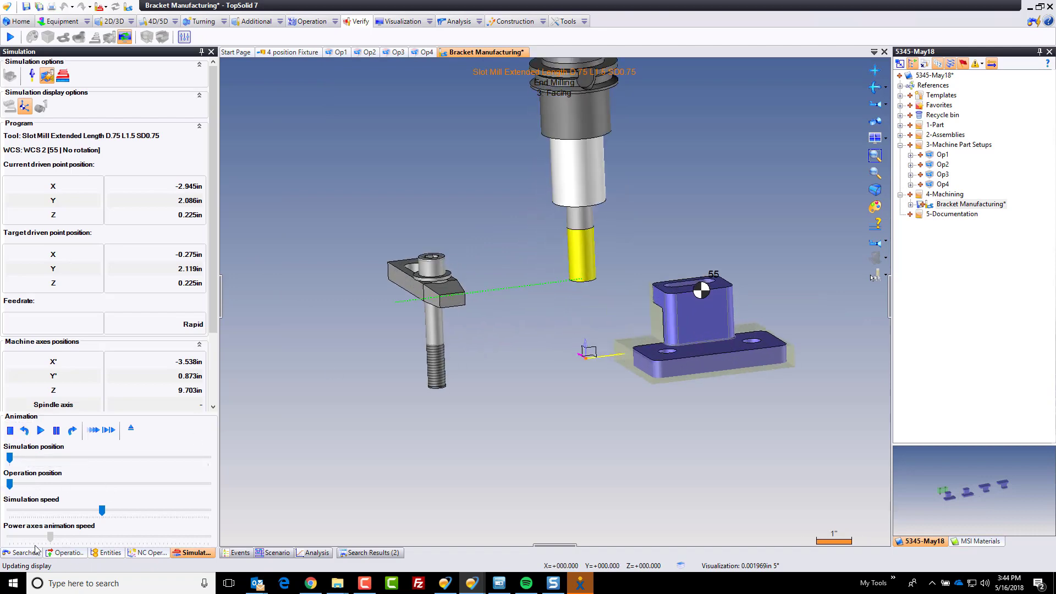
click(9, 430)
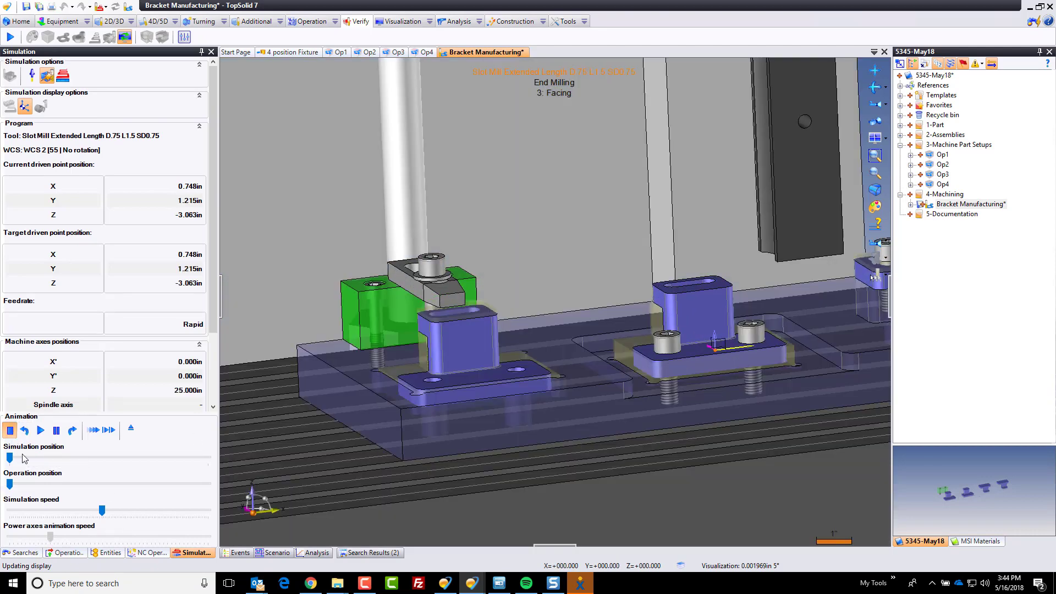
drag(100, 511, 20, 512)
click(41, 430)
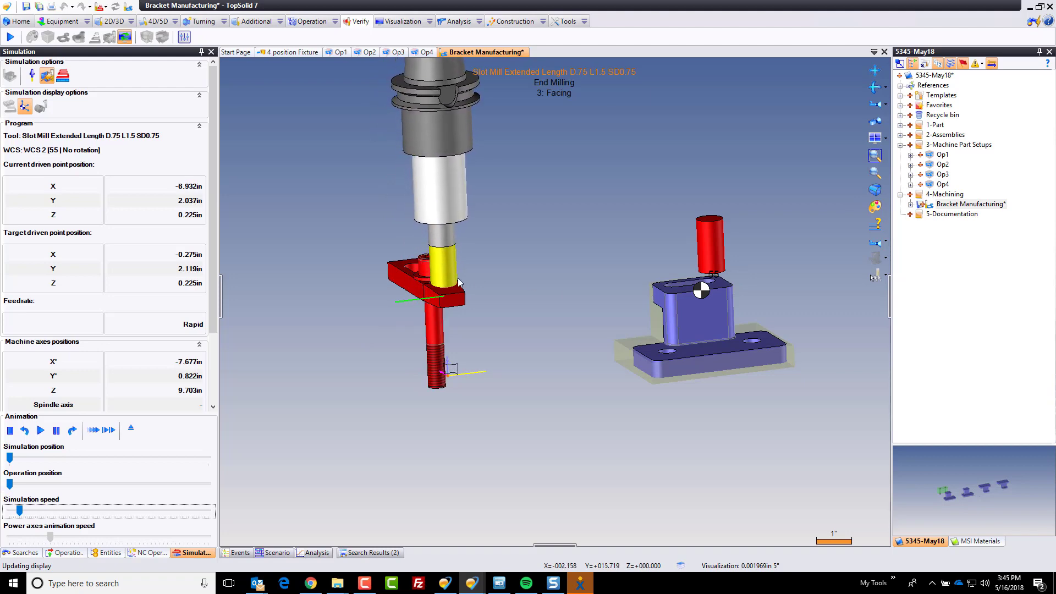
key(Escape)
click(121, 173)
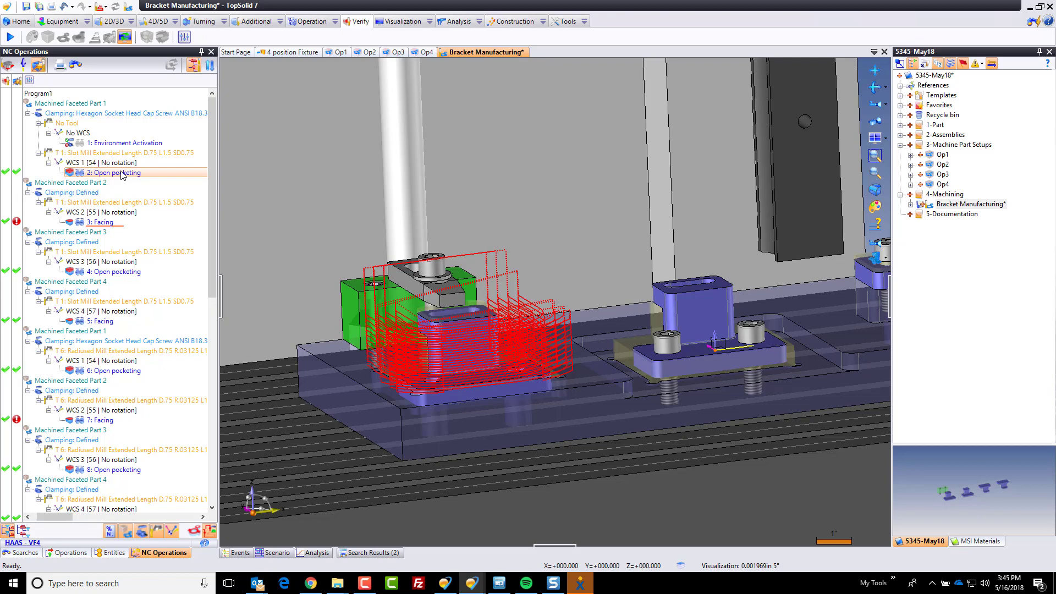
Step: In 2: Open pocketing's Altitudes settings, make the final altitude a fixed Value of 2 in
double_click(122, 174)
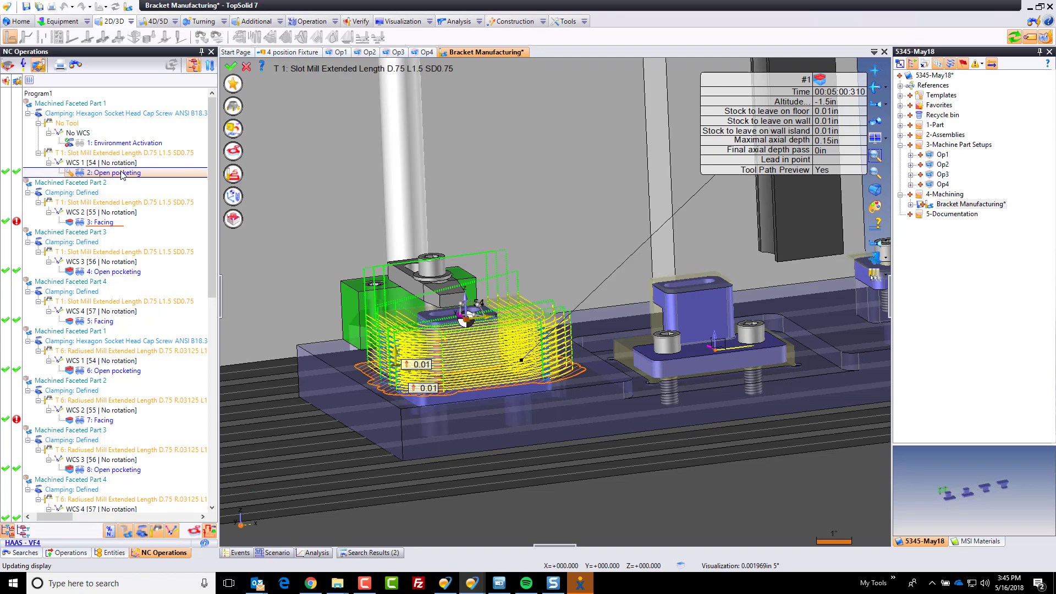
click(233, 175)
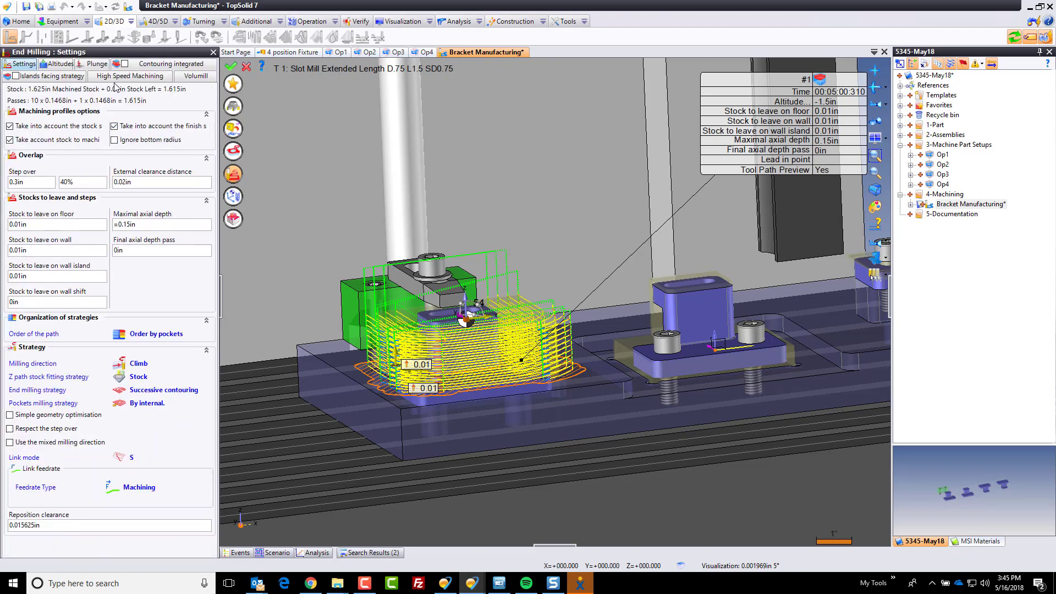
click(57, 64)
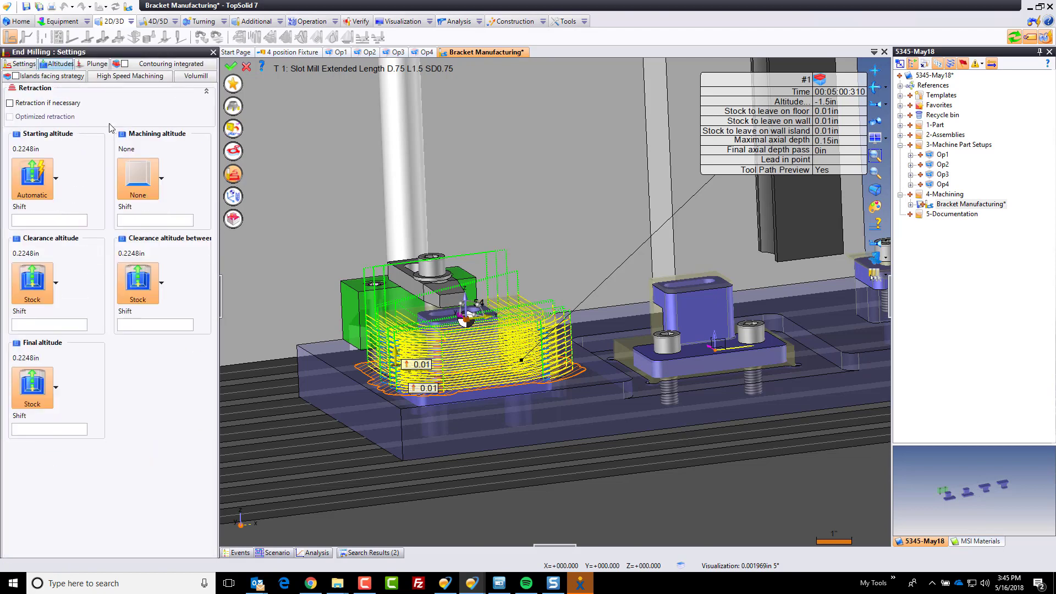
click(57, 388)
click(37, 438)
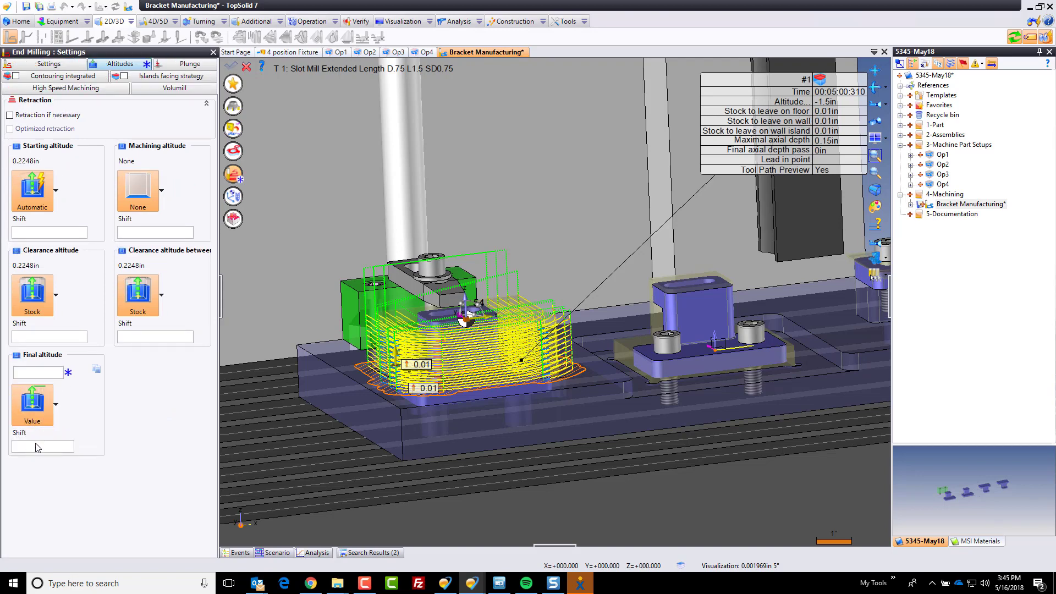
click(39, 379)
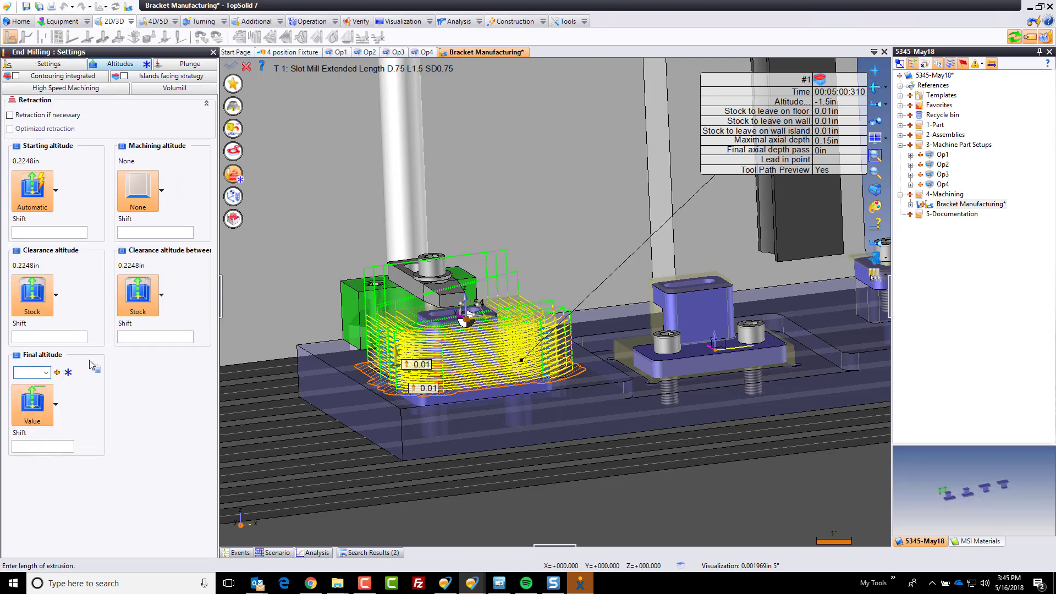
text(2)
key(Return)
Step: Change the final altitude to 3 in and validate the pocketing operation
middle_drag(473, 341, 470, 306)
drag(470, 305, 392, 253)
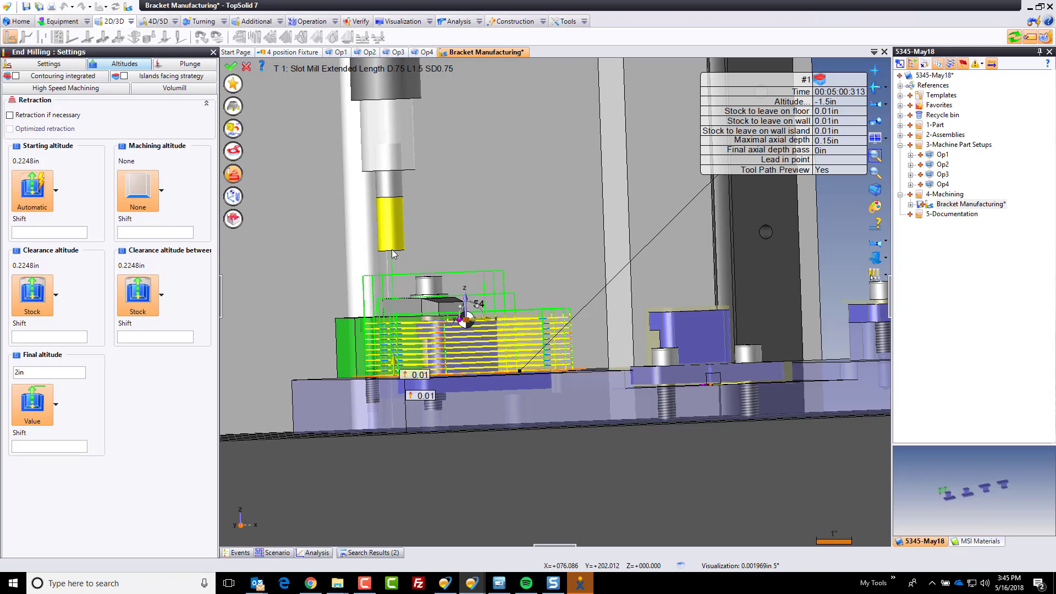
click(27, 374)
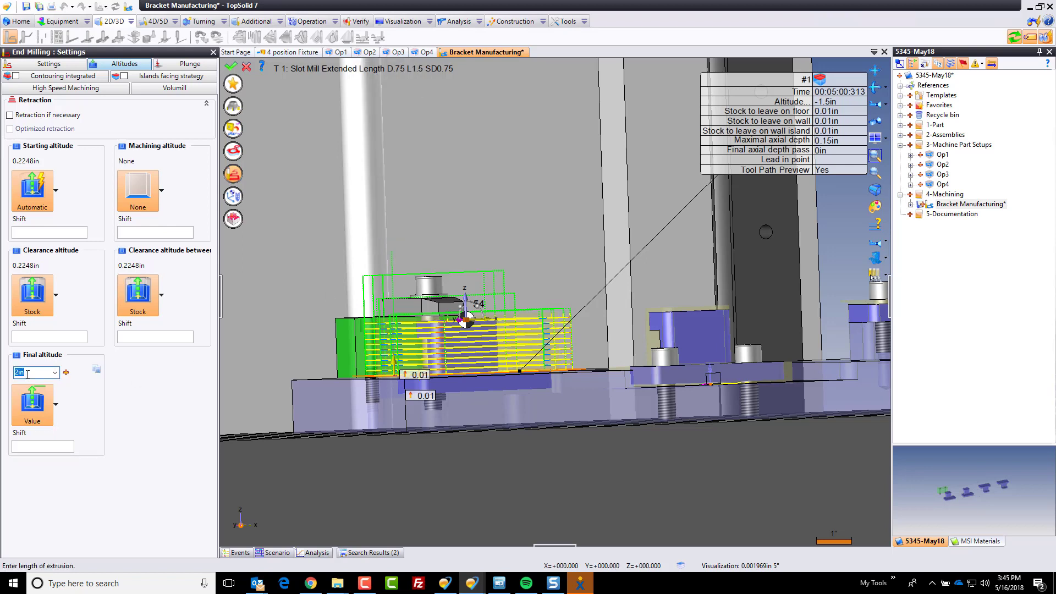
key(Return)
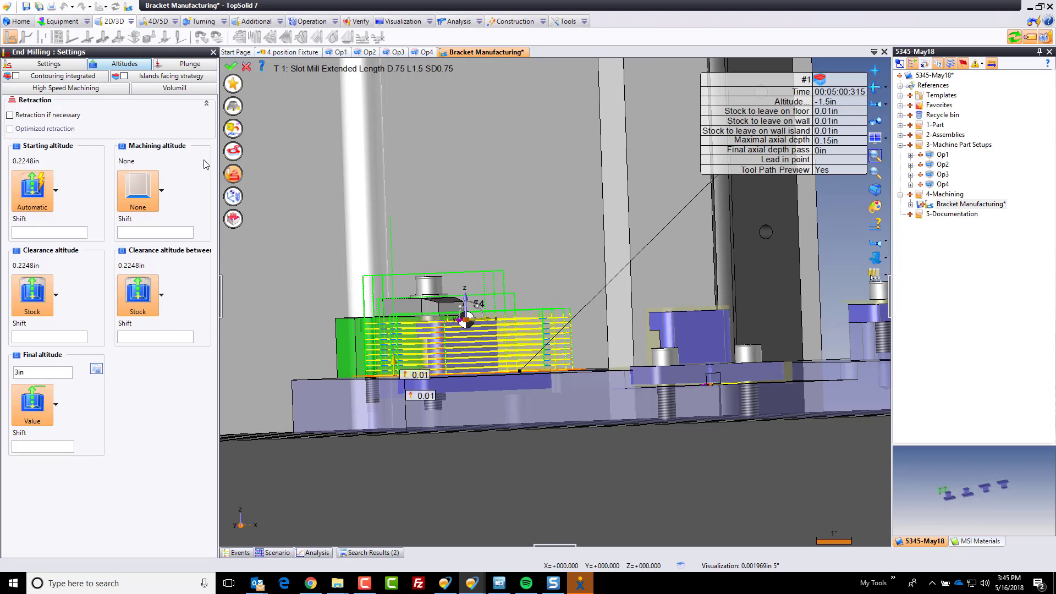
click(231, 66)
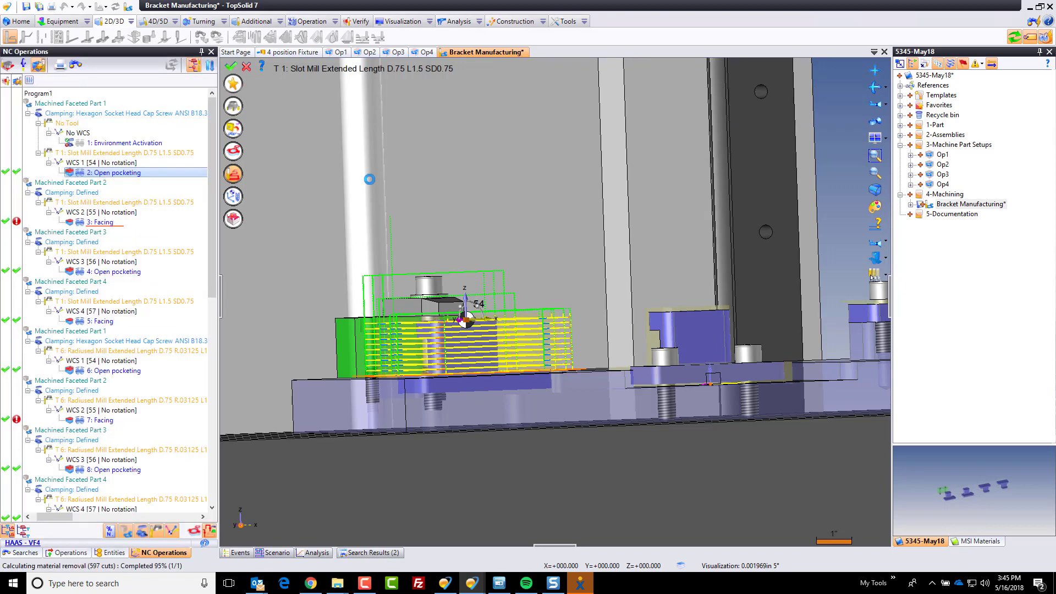
Step: Apply the copied parameters to operations 9: Facing through 19: Side Milling, then run Update
click(116, 223)
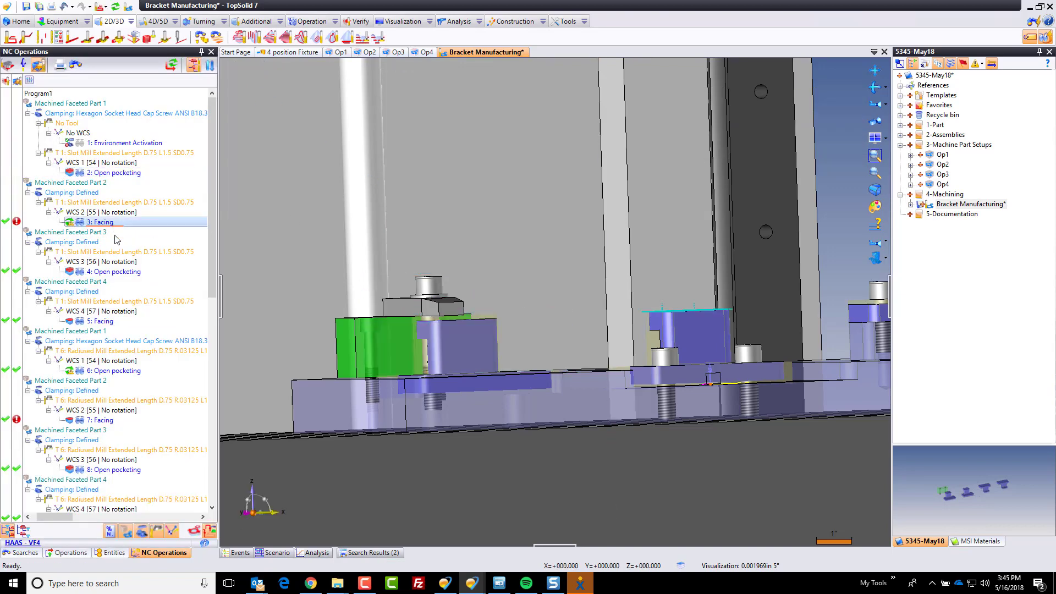
scroll(135, 459, down, 15)
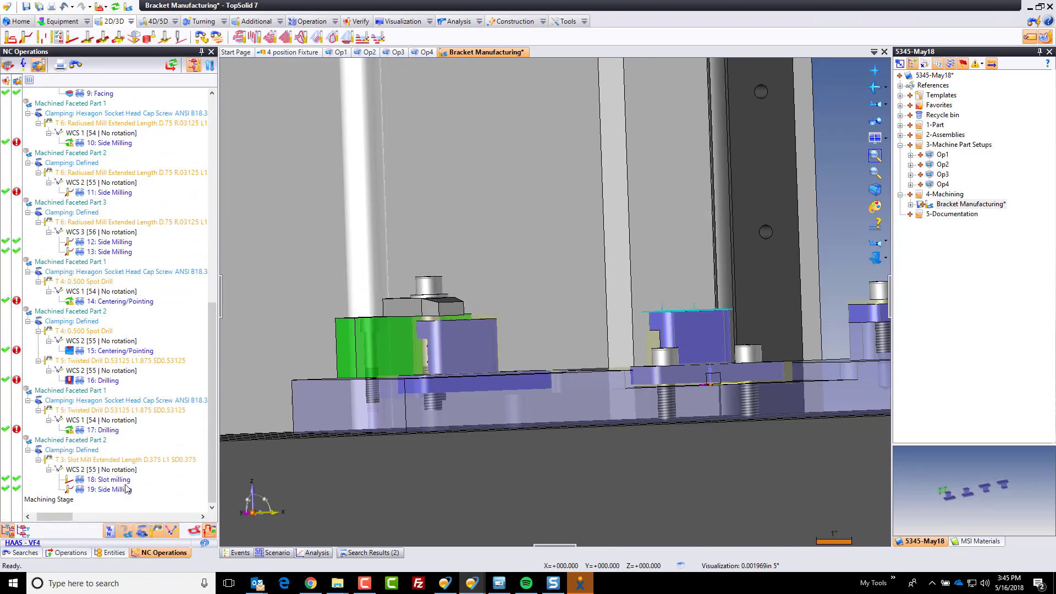
shift+click(124, 490)
right_click(119, 492)
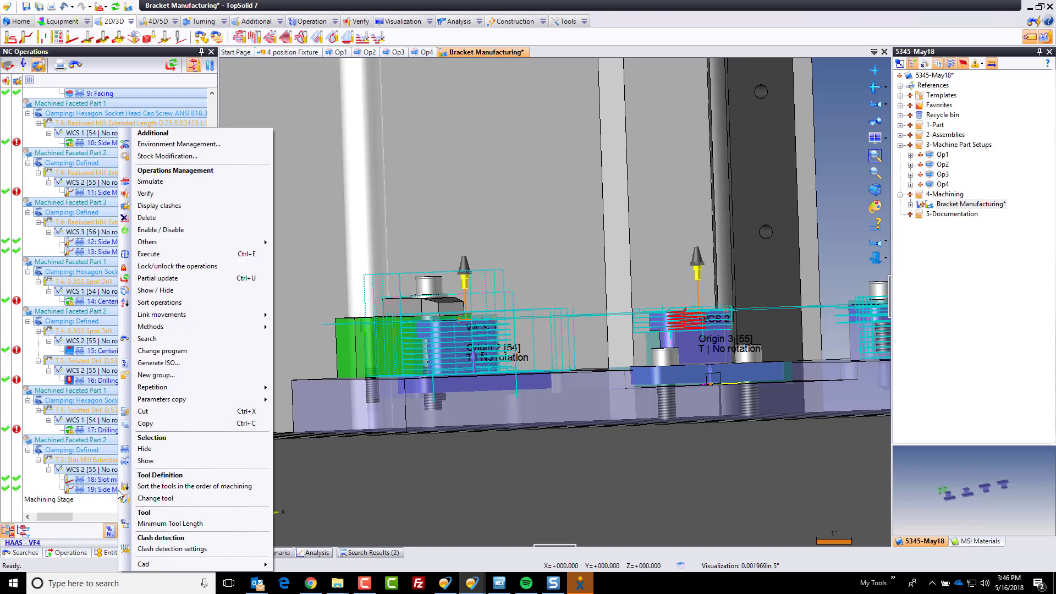
mouse_move(207, 400)
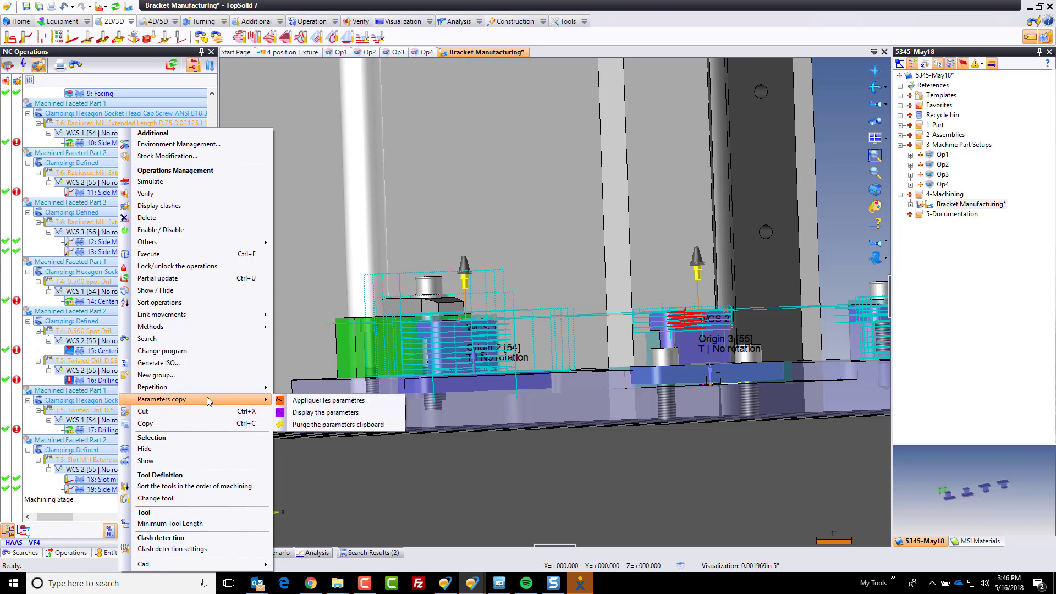
click(325, 400)
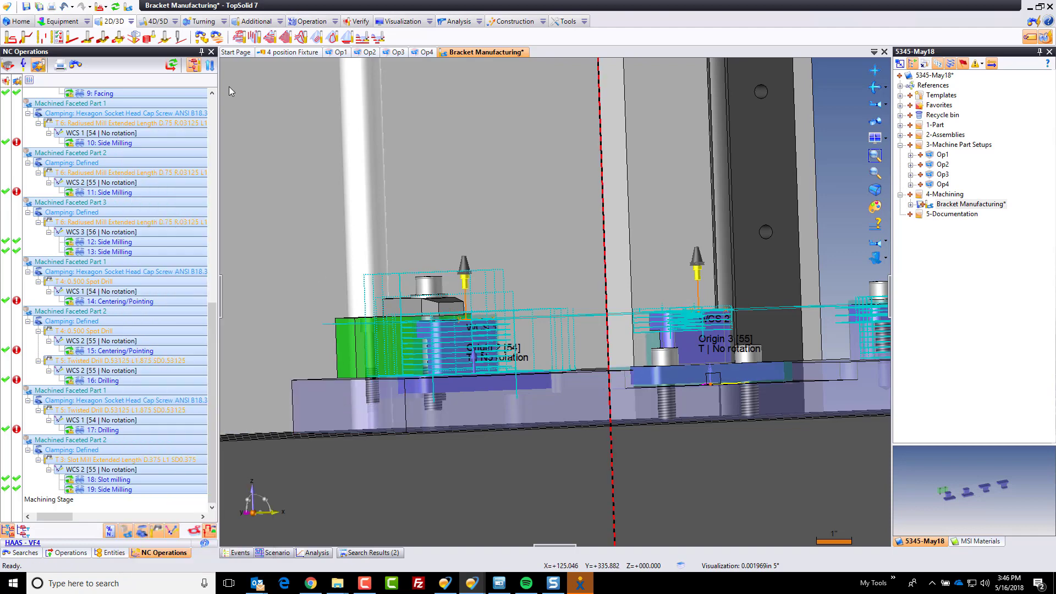
click(115, 6)
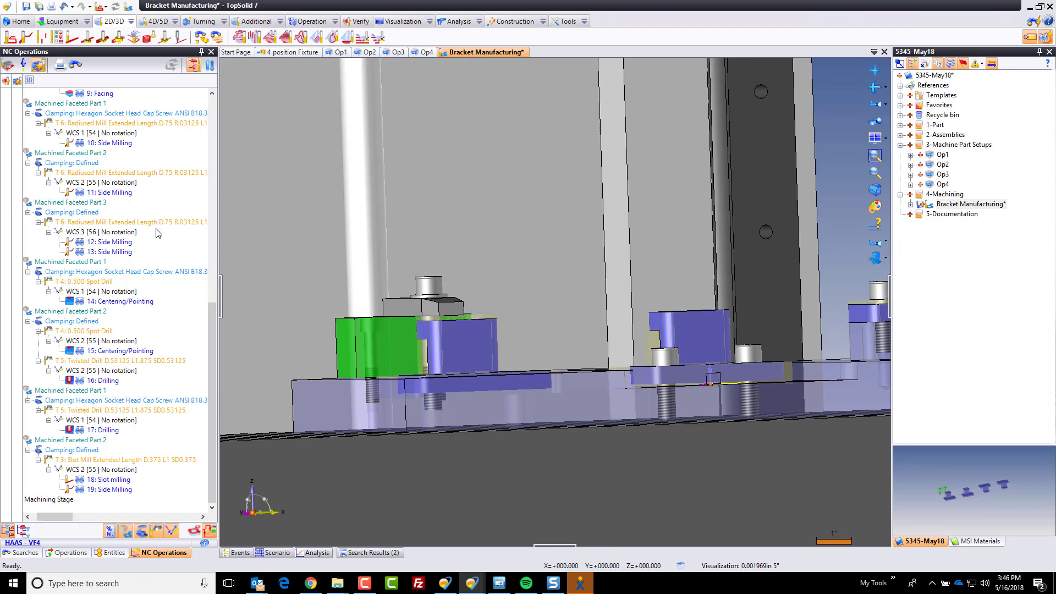
scroll(153, 247, up, 14)
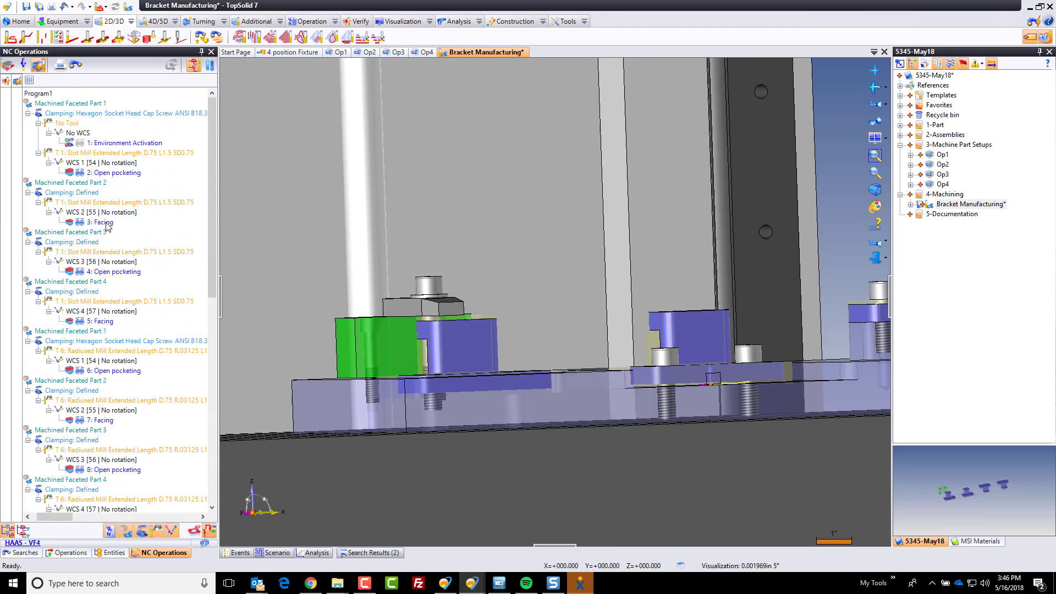
Step: Open 4: Open pocketing for editing, showing its -1.5in altitude and 0.01in stock-to-leave
click(102, 223)
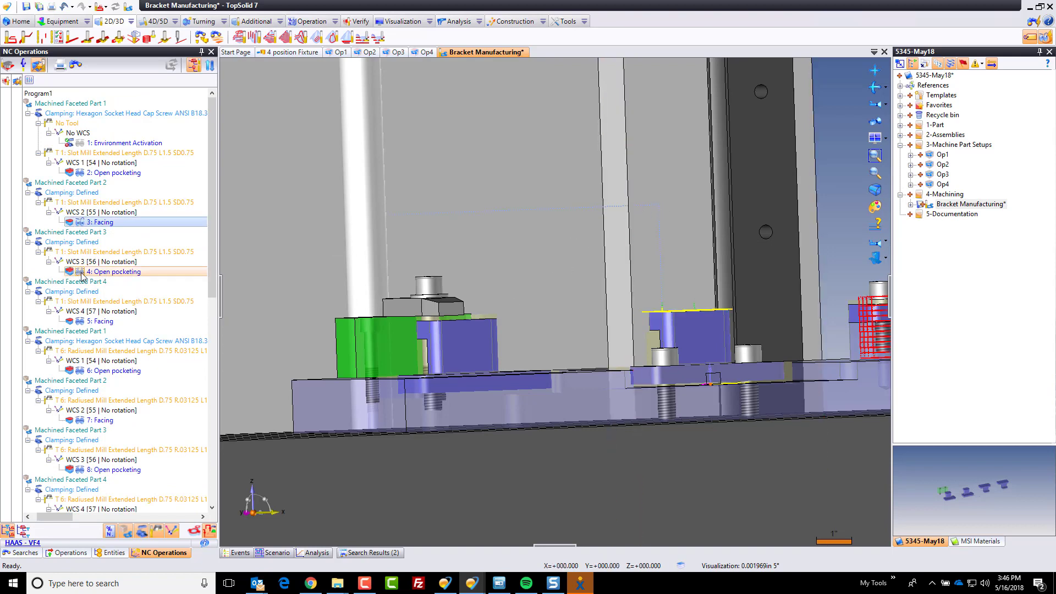
click(875, 330)
middle_drag(604, 367, 390, 393)
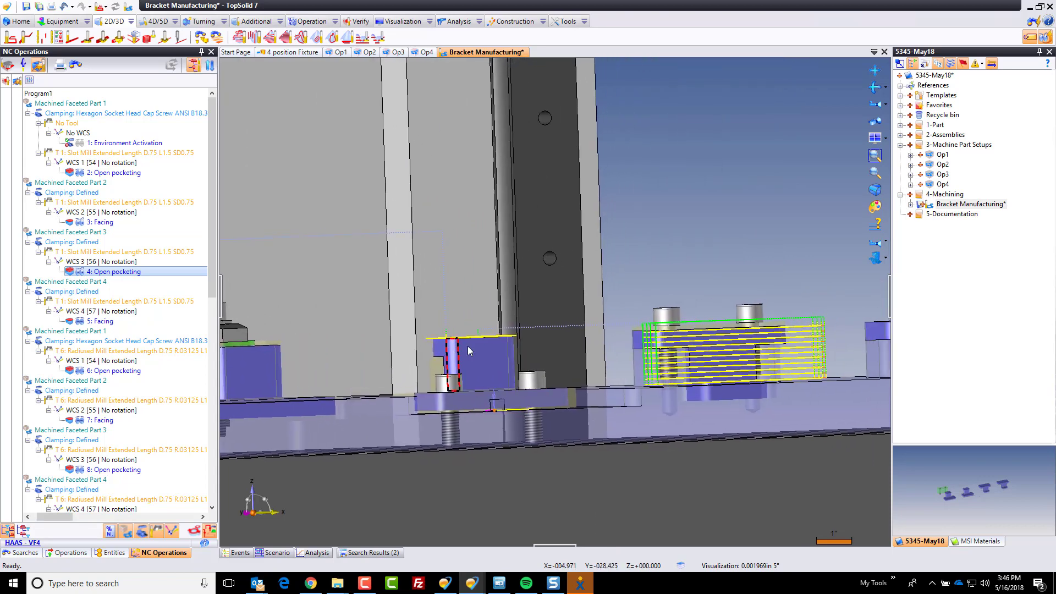
click(82, 272)
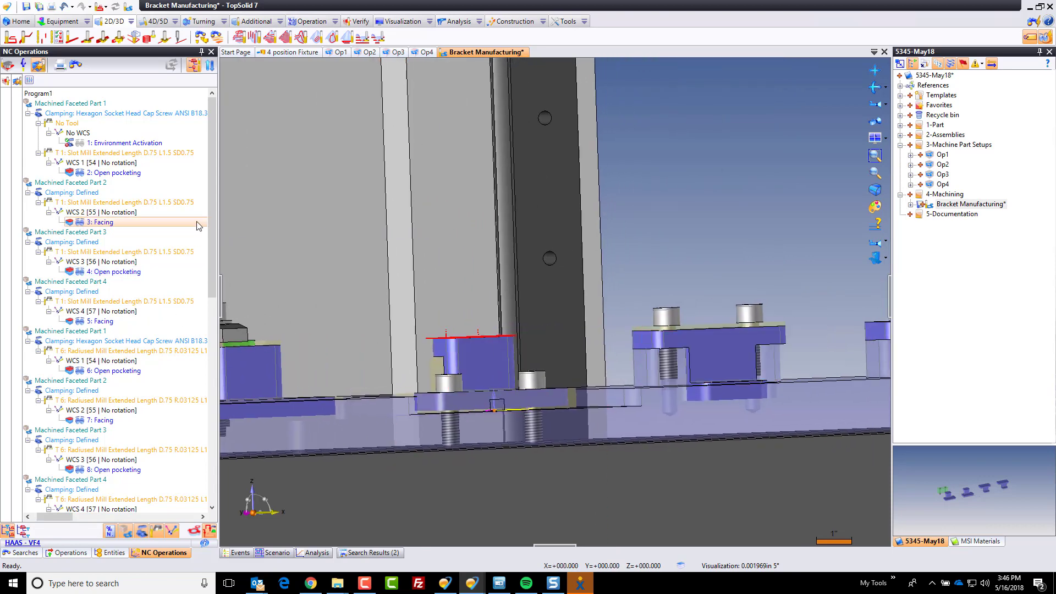
double_click(125, 272)
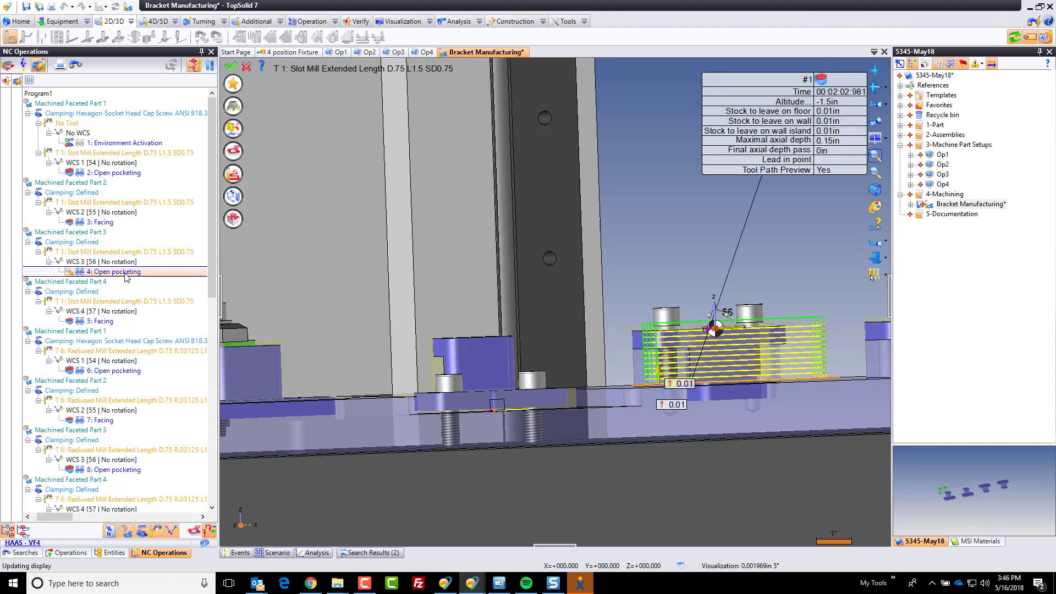
Step: Set 4: Open pocketing's final altitude to a fixed Value of 1 and validate
click(234, 174)
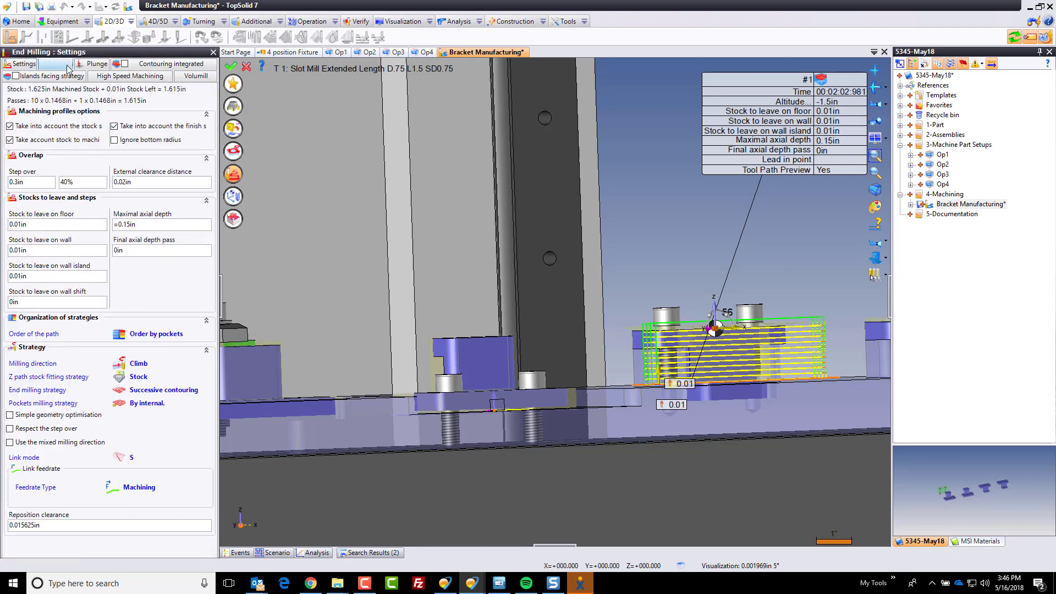
click(59, 64)
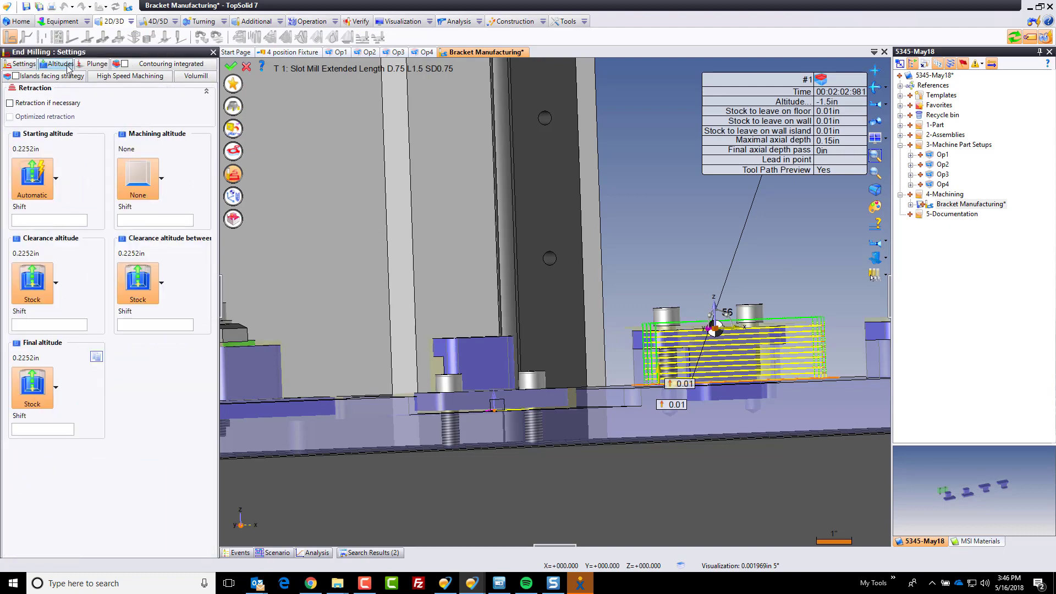
click(57, 391)
click(40, 439)
click(38, 372)
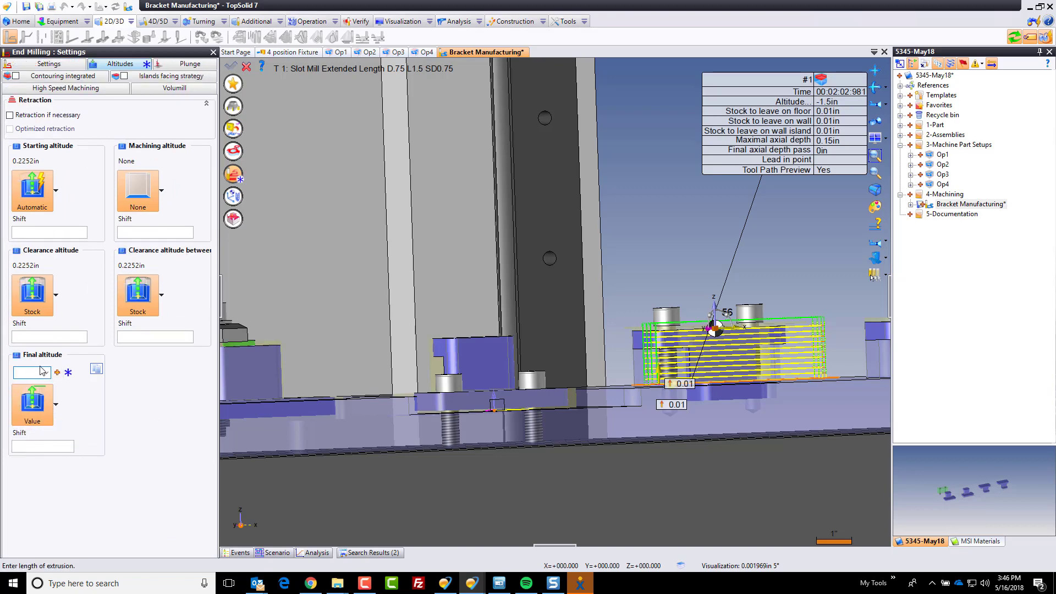
text(1)
key(Return)
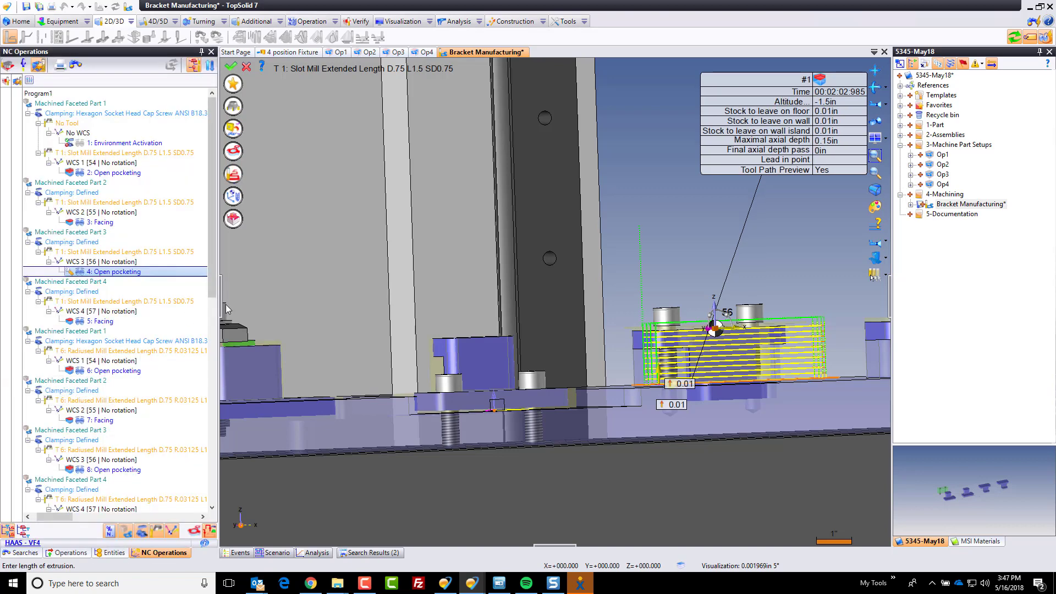
click(231, 67)
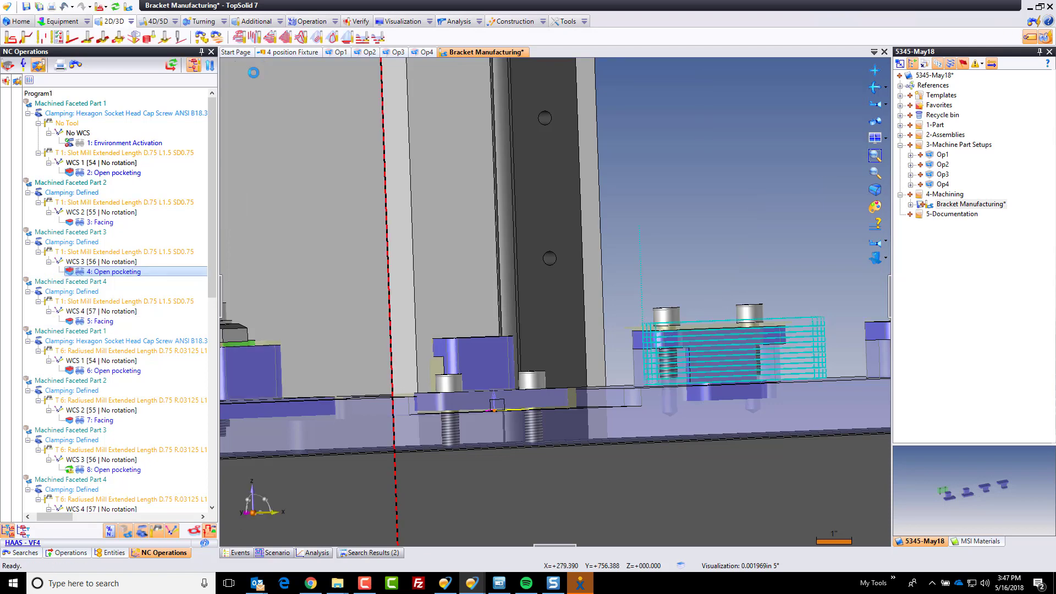
Step: Clear the selection and run Update to regenerate all NC operations
click(773, 194)
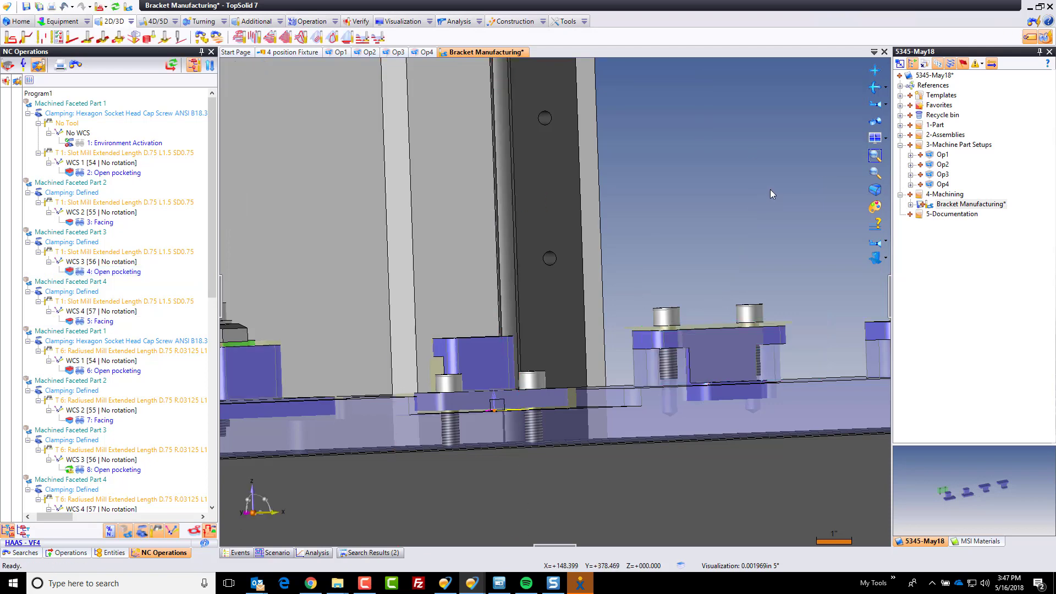
click(115, 6)
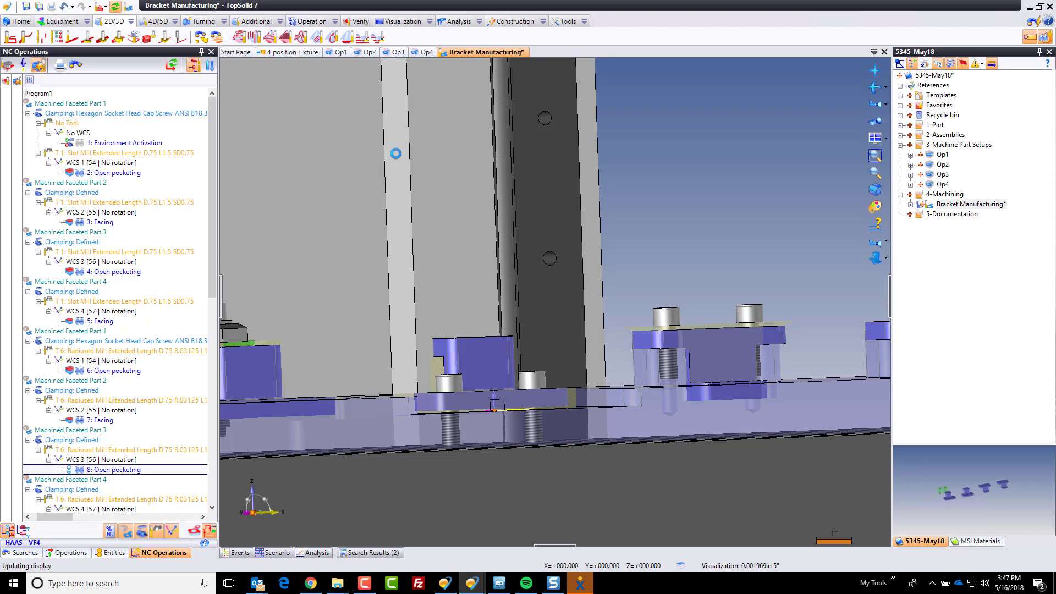